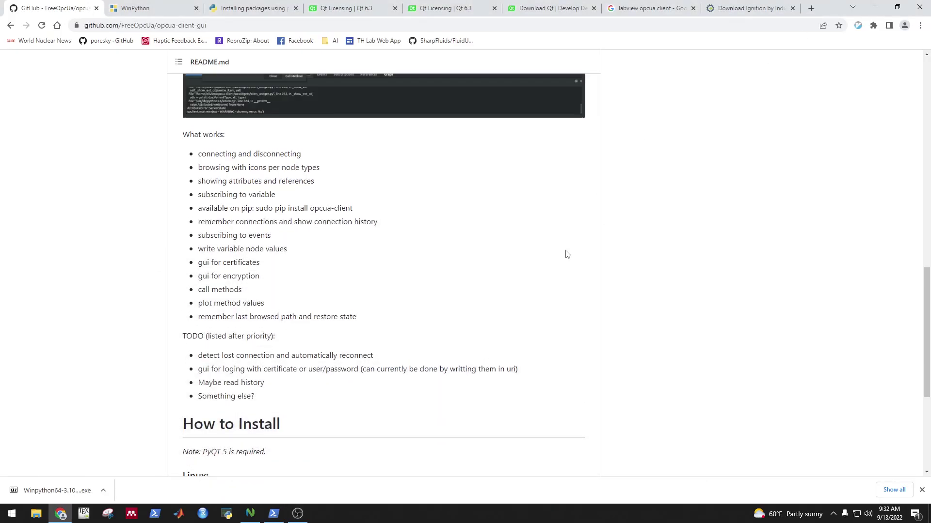
pyautogui.scroll(15, 567, 255)
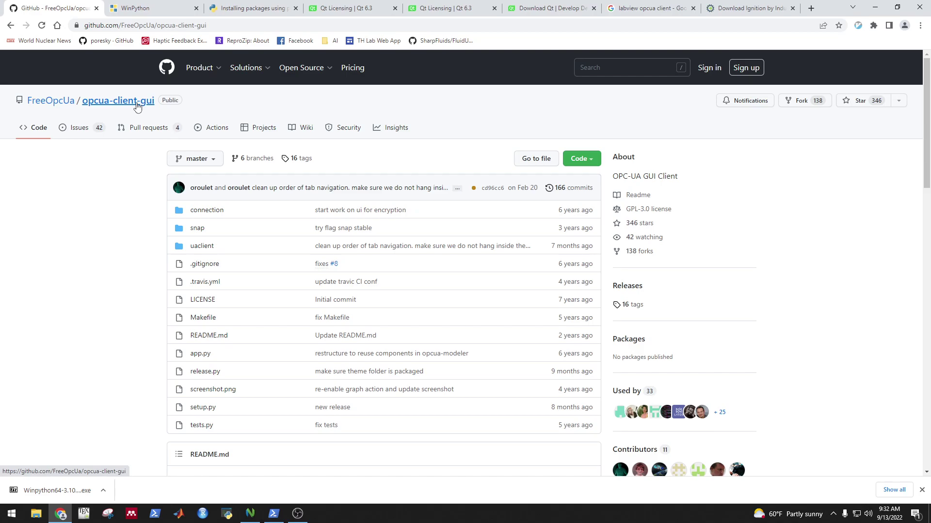
# Scroll the opcua-client-gui README down to How to Install and highlight the Linux install steps
pyautogui.scroll(-8, 78, 313)
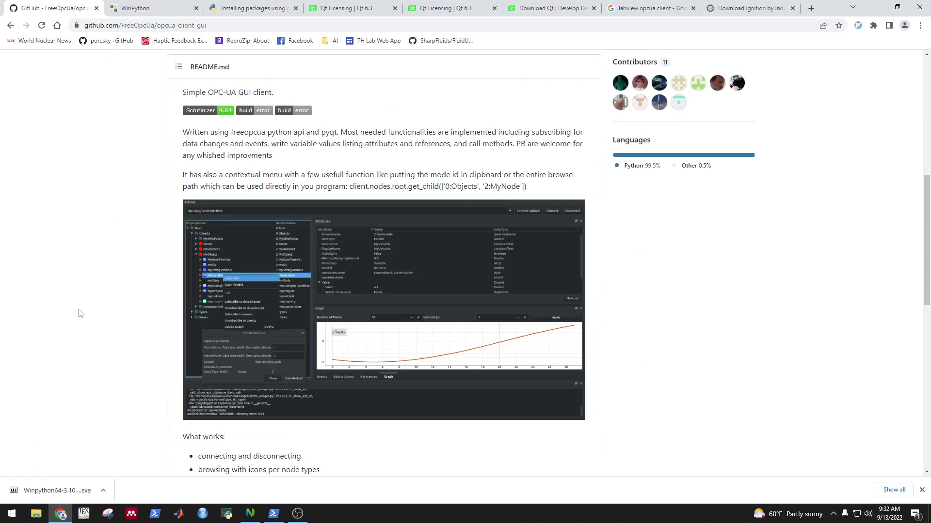
pyautogui.scroll(-7, 81, 313)
pyautogui.scroll(-4, 21, 421)
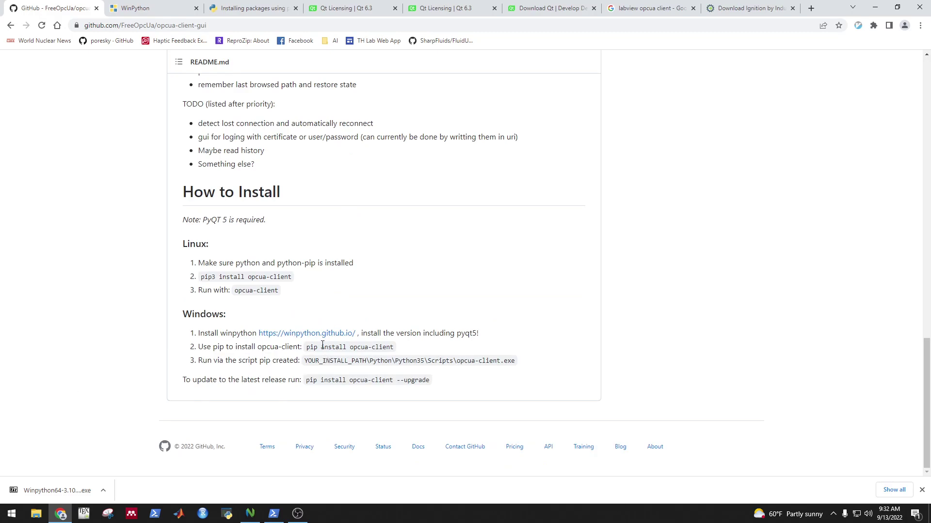
pyautogui.moveTo(287, 286); pyautogui.dragTo(312, 261)
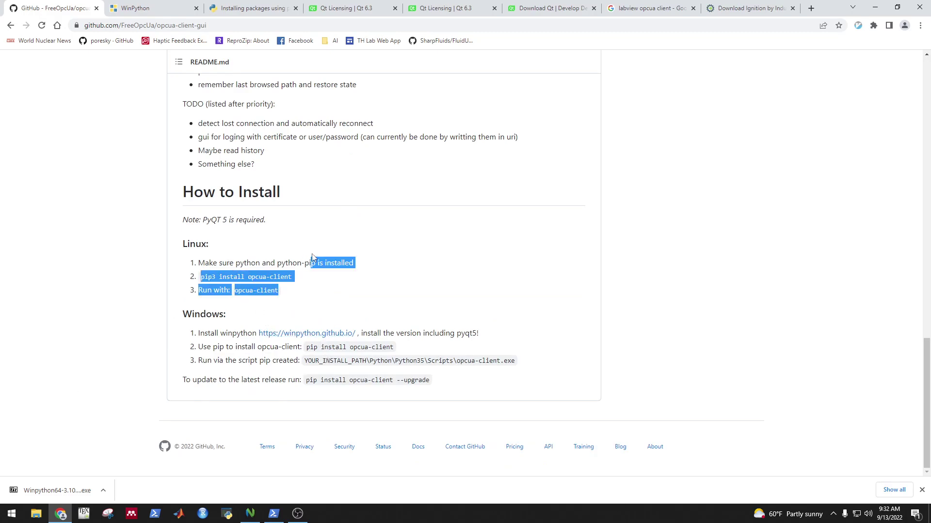
pyautogui.click(312, 257)
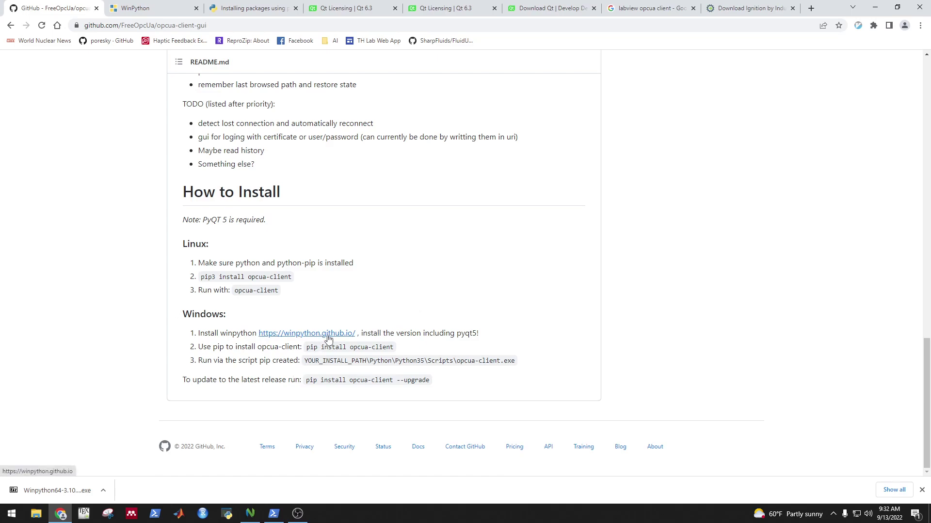
# On the WinPython site, compare the 3.10 and 3.8 download lines
pyautogui.click(135, 8)
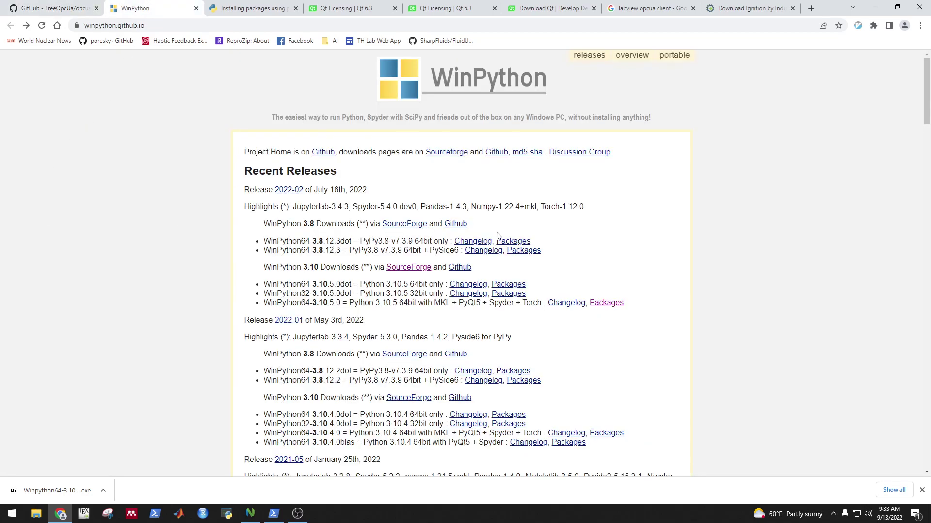
pyautogui.tripleClick(313, 272)
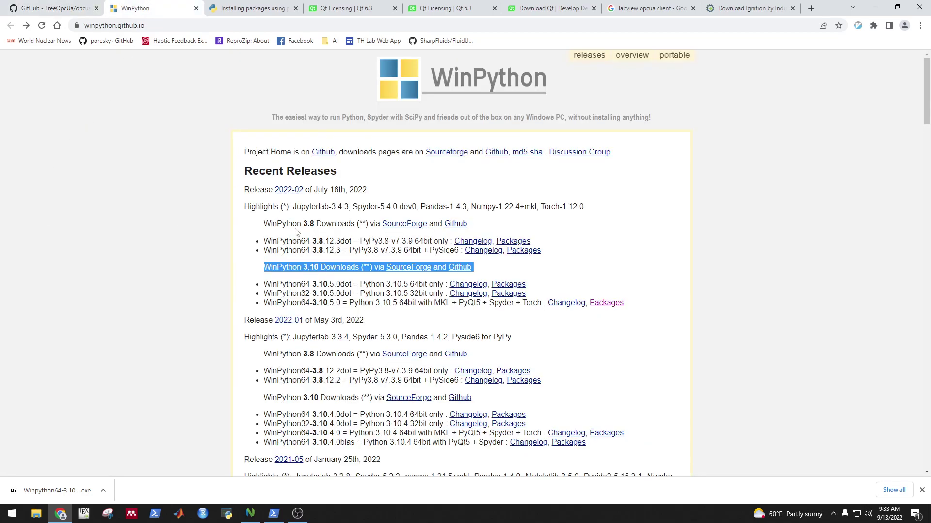
pyautogui.tripleClick(305, 224)
pyautogui.tripleClick(304, 267)
pyautogui.click(346, 294)
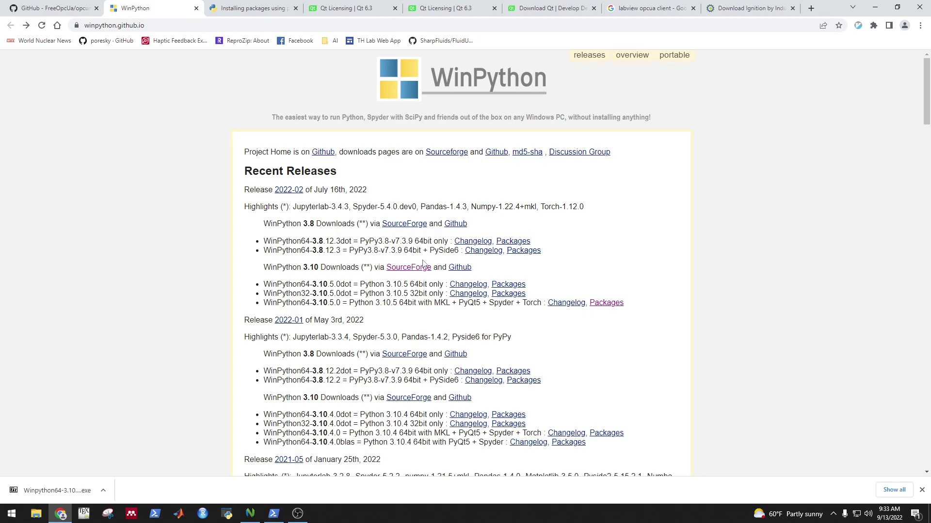
pyautogui.click(242, 8)
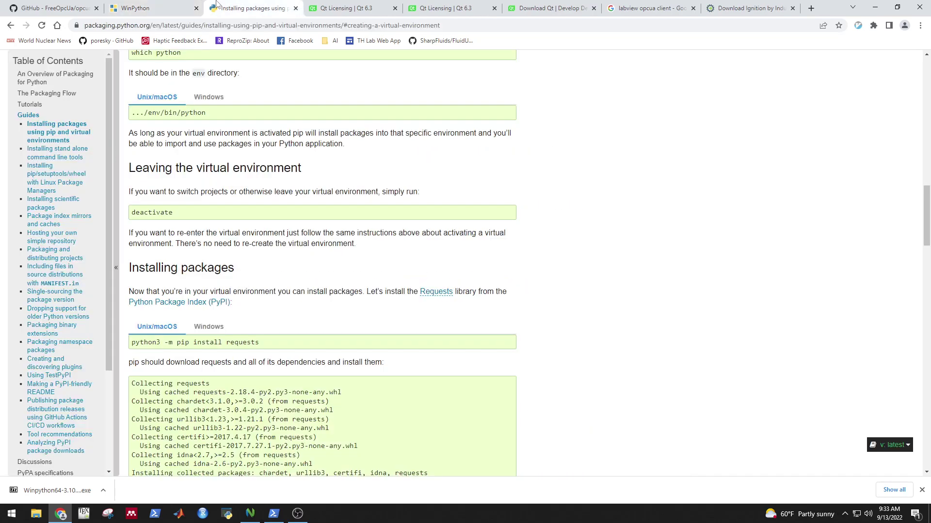
pyautogui.click(175, 4)
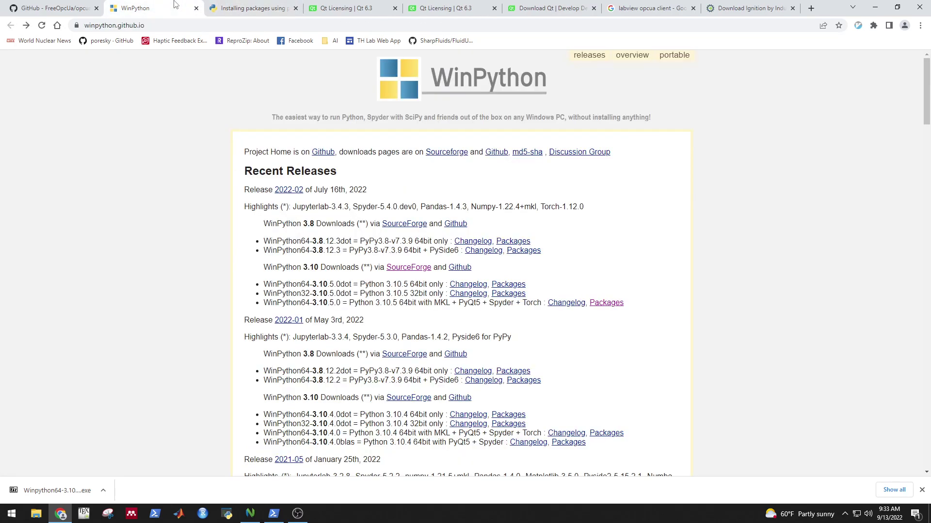
# Open the WinPython 3.10 SourceForge downloads in a new tab
pyautogui.click(410, 273)
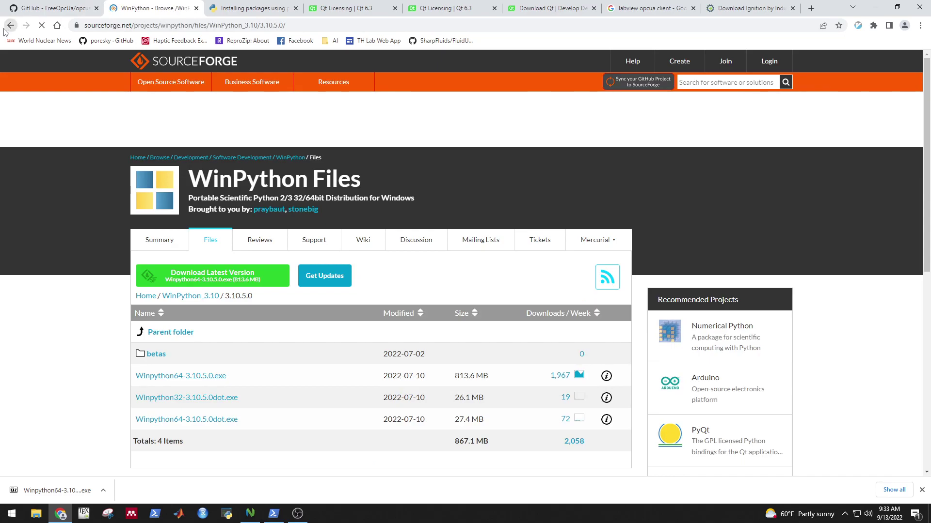
pyautogui.click(11, 25)
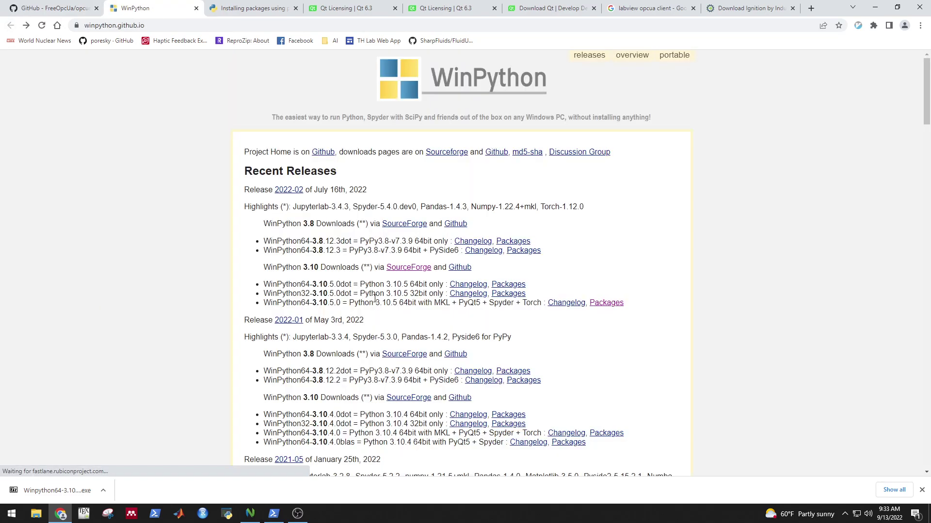
pyautogui.rightClick(413, 269)
pyautogui.click(428, 275)
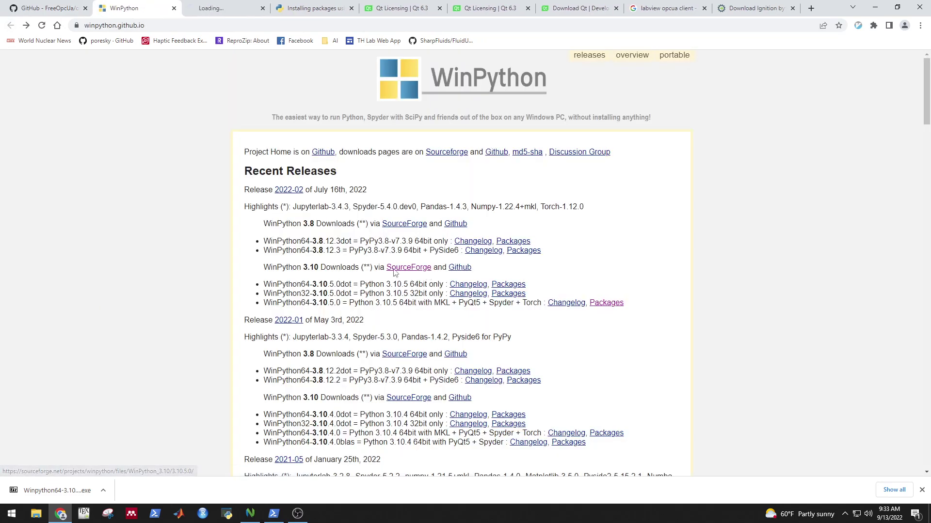
# Close the Qt, LabVIEW, Ignition and packaging tabs, leaving the SourceForge WinPython files page
pyautogui.click(439, 8)
pyautogui.click(440, 8)
pyautogui.click(440, 9)
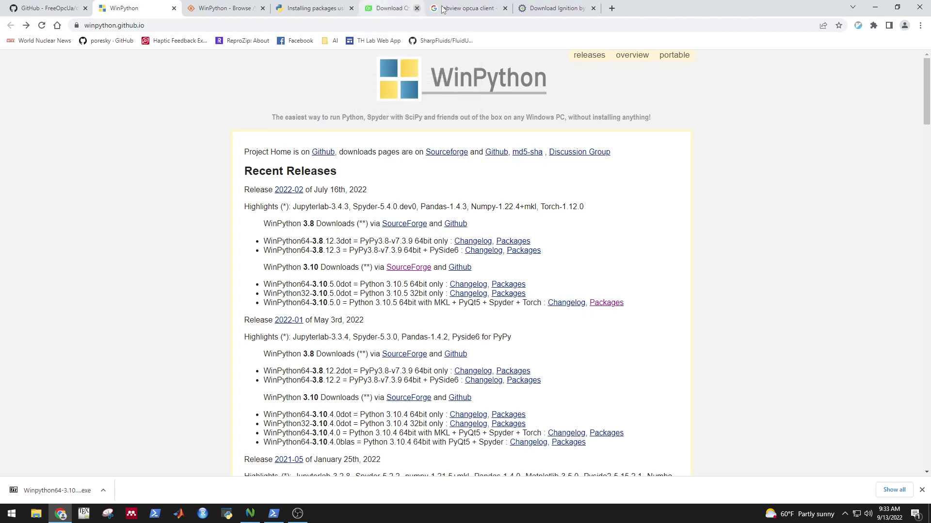
pyautogui.click(440, 8)
pyautogui.click(440, 8)
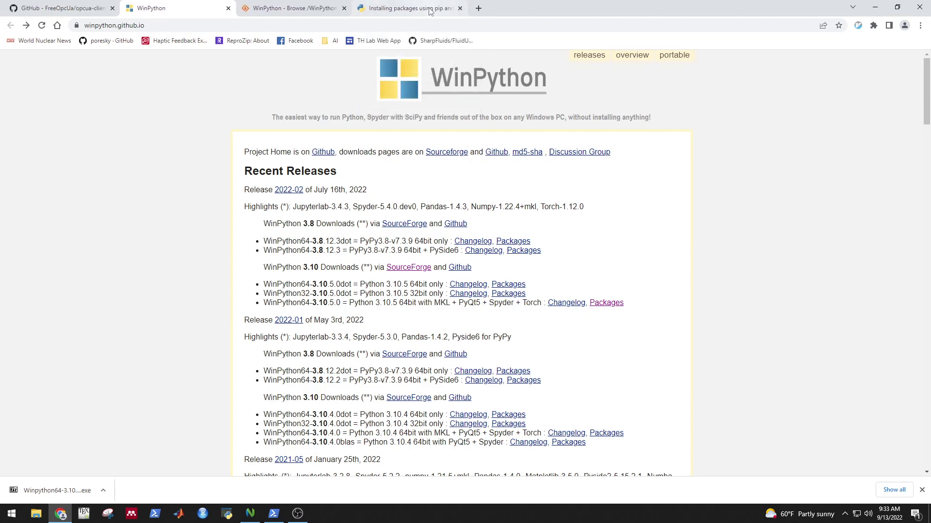
pyautogui.click(462, 8)
pyautogui.click(265, 4)
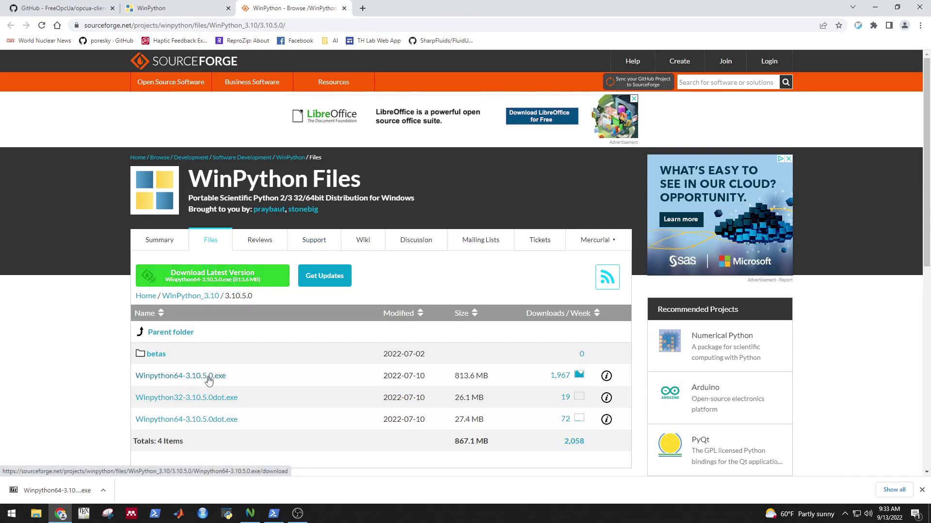
# Check the date and 813.6 MB size of Winpython64-3.10.5.0.exe on SourceForge
pyautogui.scroll(-2, 208, 380)
pyautogui.moveTo(486, 289); pyautogui.dragTo(353, 276)
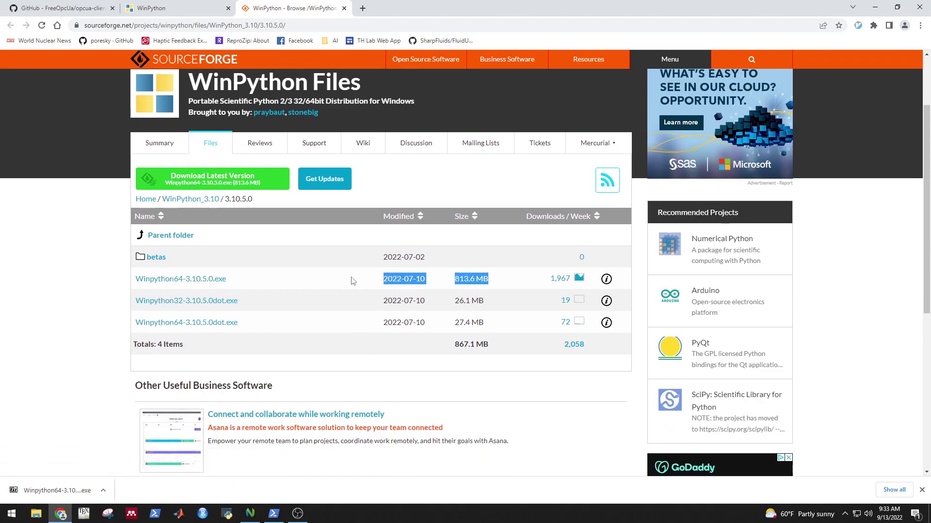
pyautogui.click(353, 276)
pyautogui.hotkey('ctrl', 'shift', 'Tab')
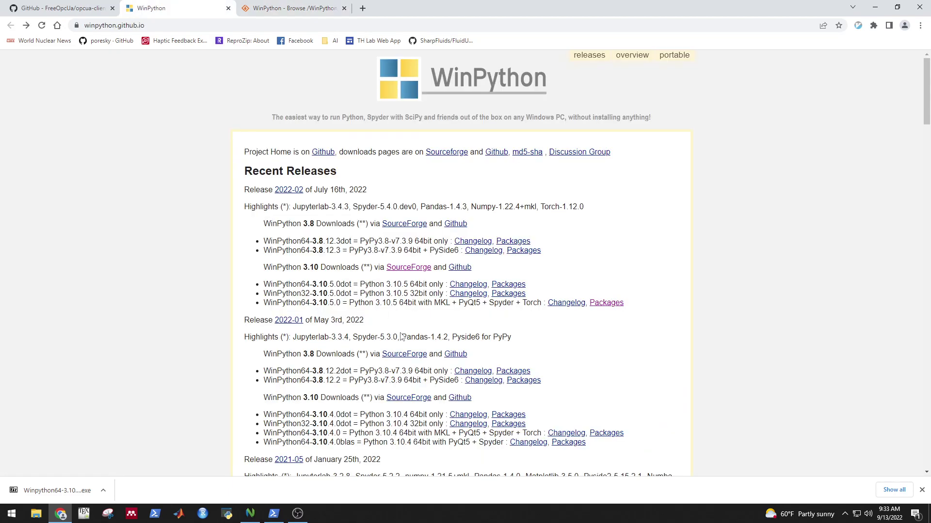
pyautogui.click(274, 5)
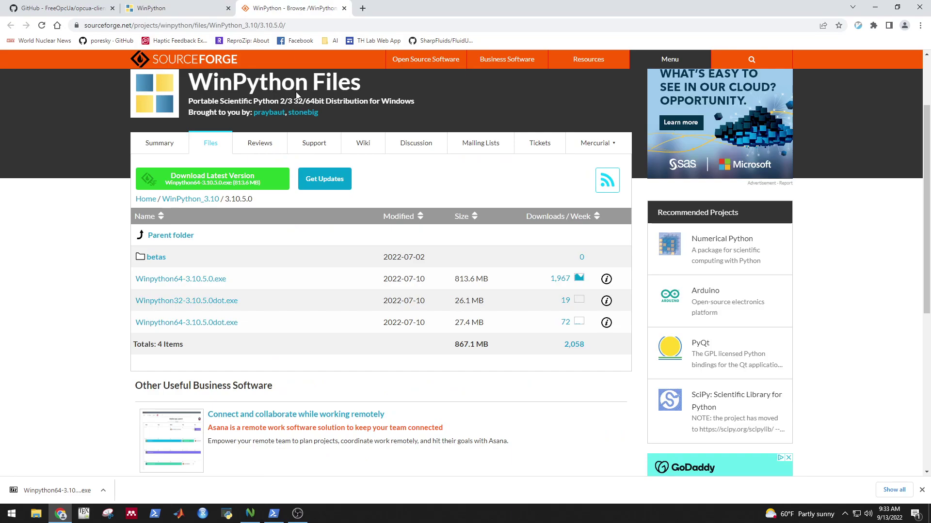
# Cancel the Winpython64-3.10.5.0.exe save dialog, then minimize Chrome and Neovide to show PowerShell
pyautogui.click(211, 280)
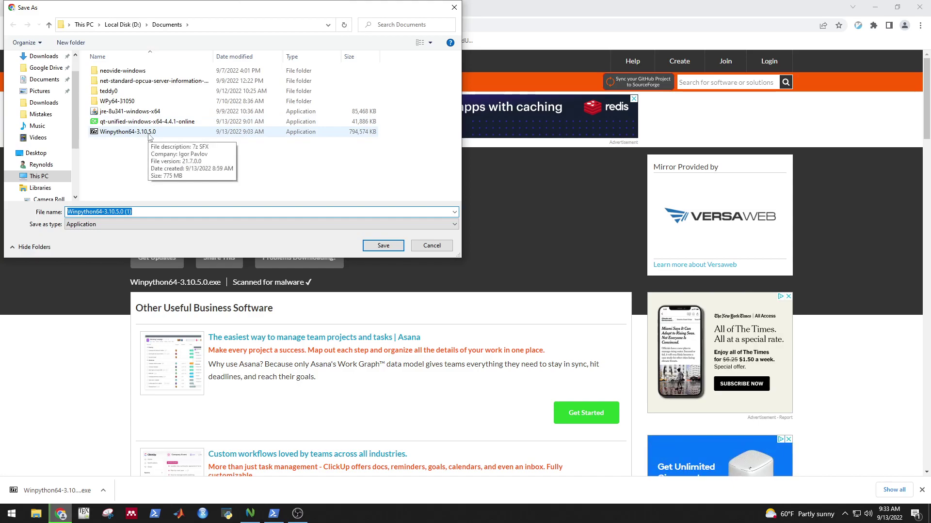
pyautogui.click(431, 246)
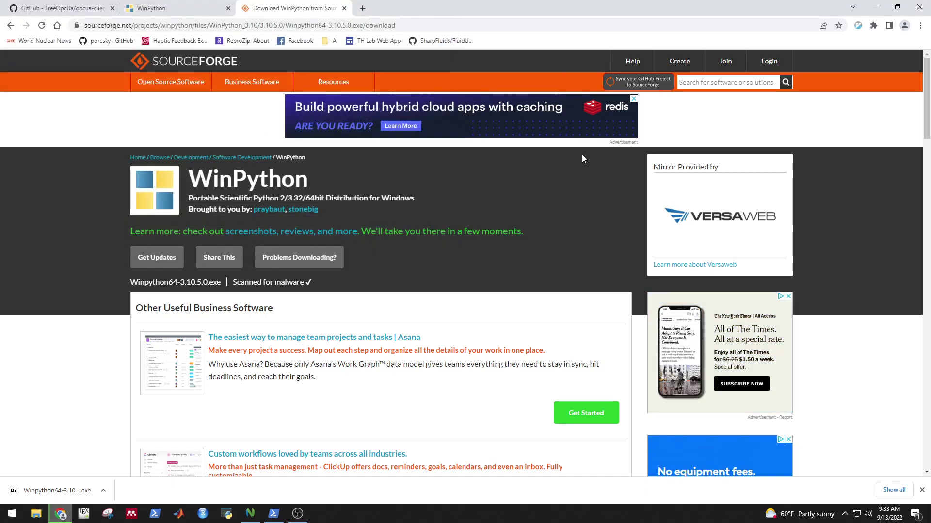
pyautogui.click(873, 7)
pyautogui.click(873, 6)
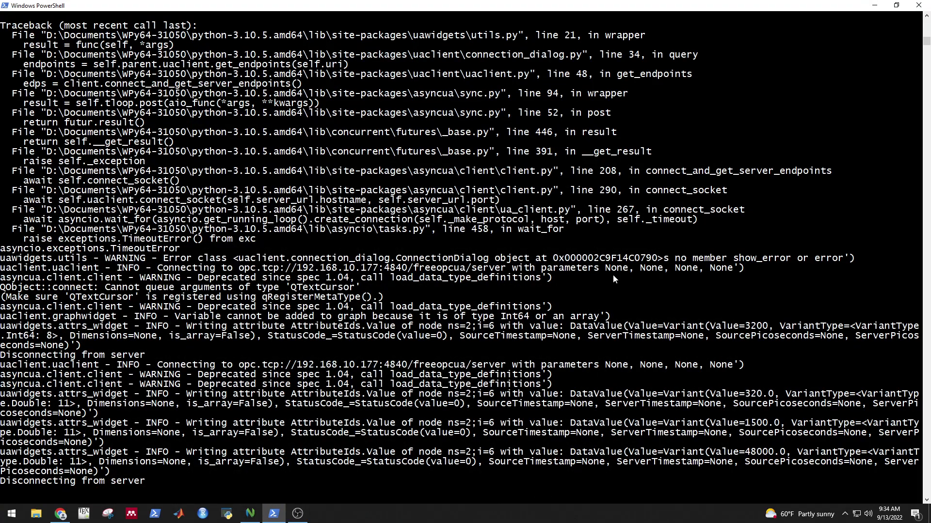
pyautogui.scroll(-5, 613, 276)
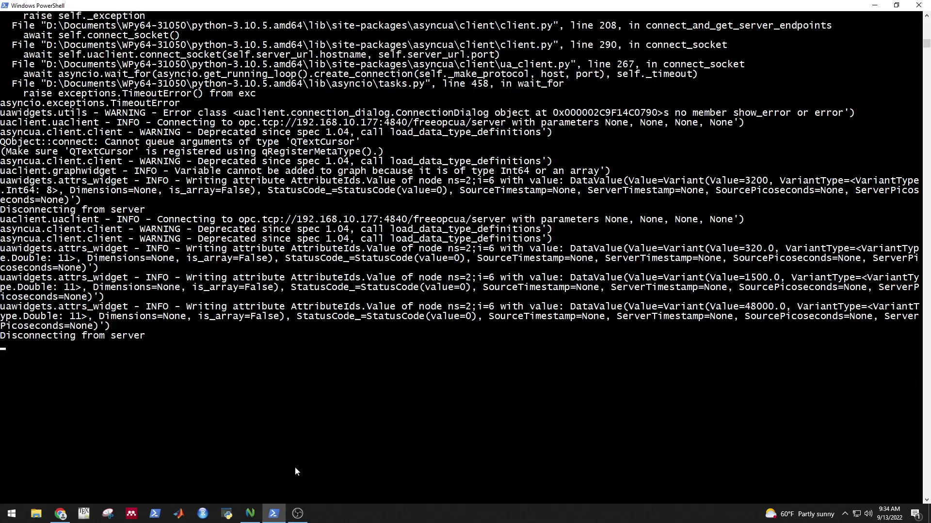
pyautogui.hotkey('alt', 'Tab')
pyautogui.hotkey('alt', 'Tab')
pyautogui.click(305, 385)
pyautogui.press('Escape')
pyautogui.hotkey('alt', 'Tab')
pyautogui.hotkey('alt', 'Tab')
pyautogui.hotkey('alt', 'Tab')
pyautogui.hotkey('alt', 'Tab')
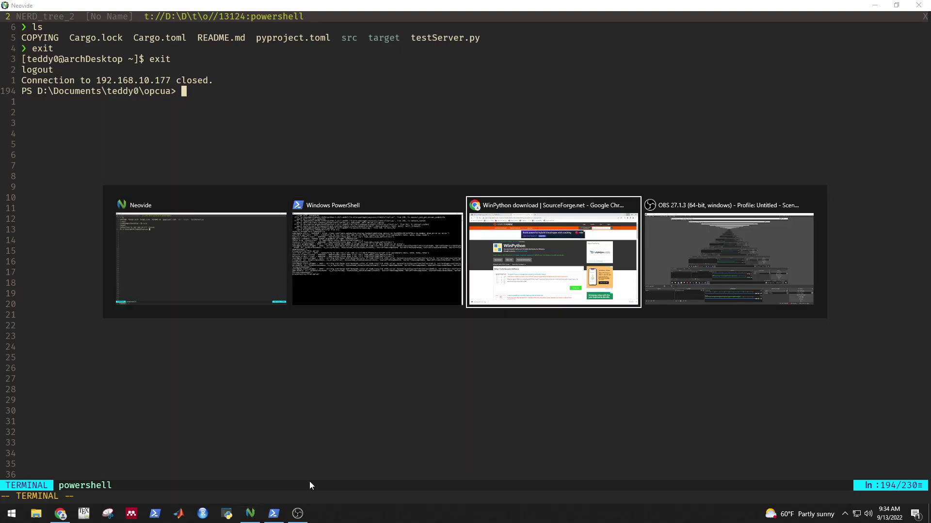
pyautogui.hotkey('alt', 'Tab')
pyautogui.hotkey('alt', 'Tab')
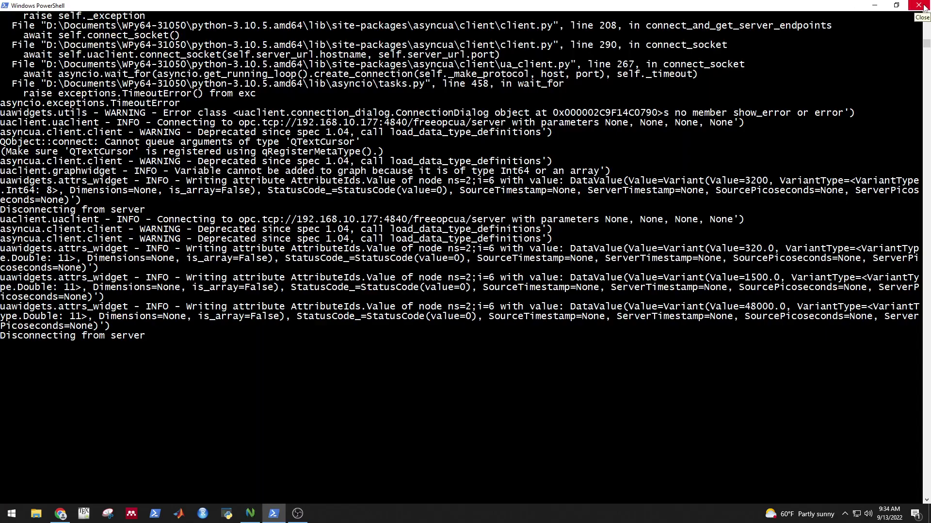
# Browse File Explorer to D:\Documents, where the Winpython64-3.10.5.0 installer sits
pyautogui.click(36, 513)
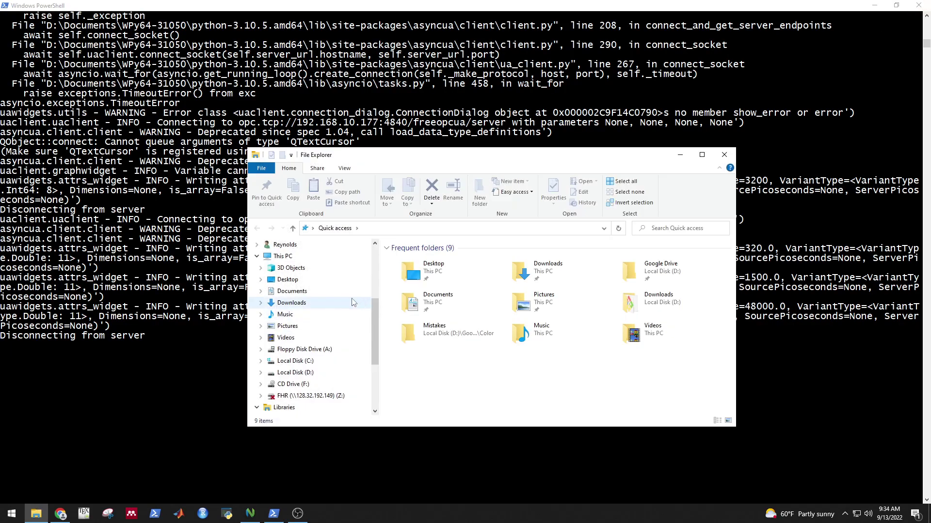
pyautogui.click(317, 297)
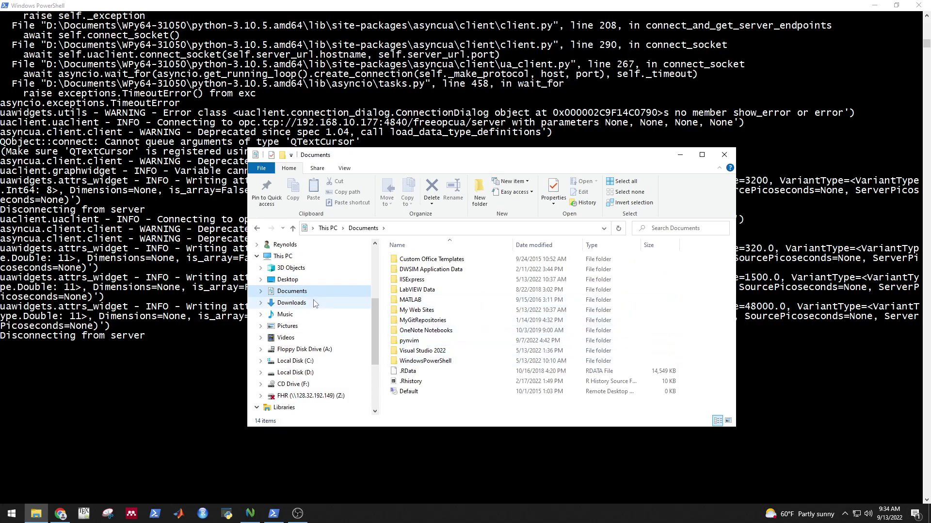
pyautogui.click(314, 303)
pyautogui.click(316, 291)
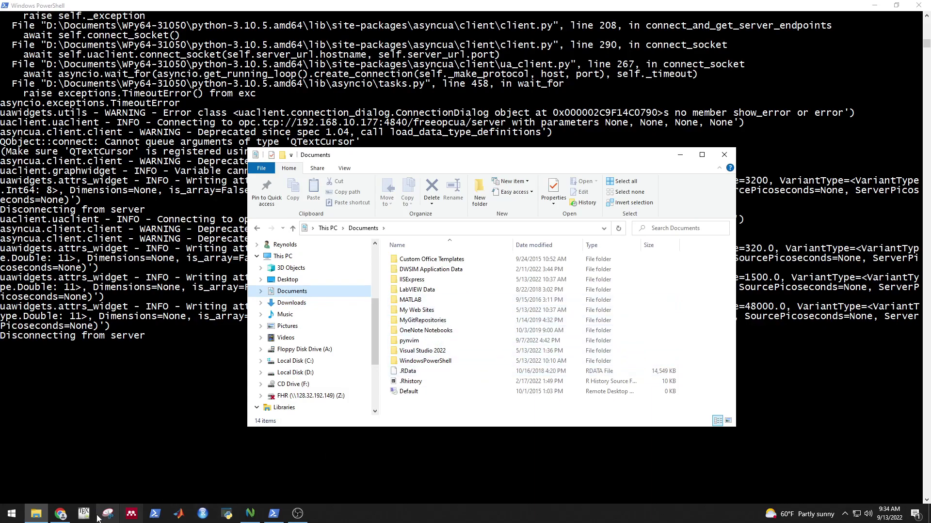
pyautogui.click(60, 514)
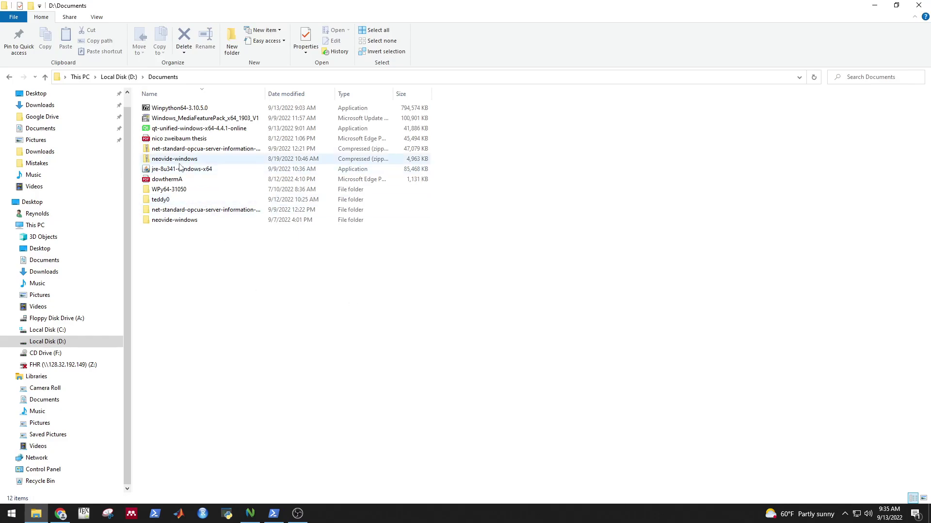
pyautogui.rightClick(205, 111)
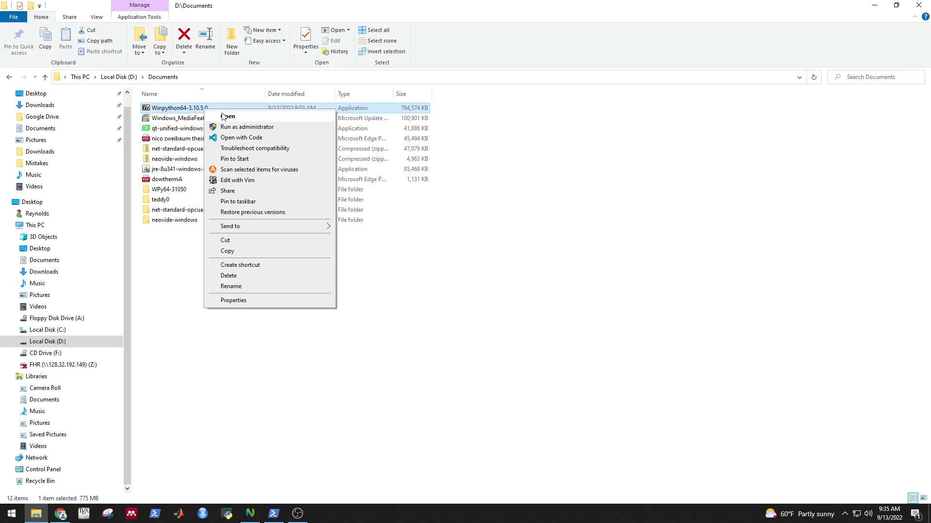
pyautogui.click(226, 116)
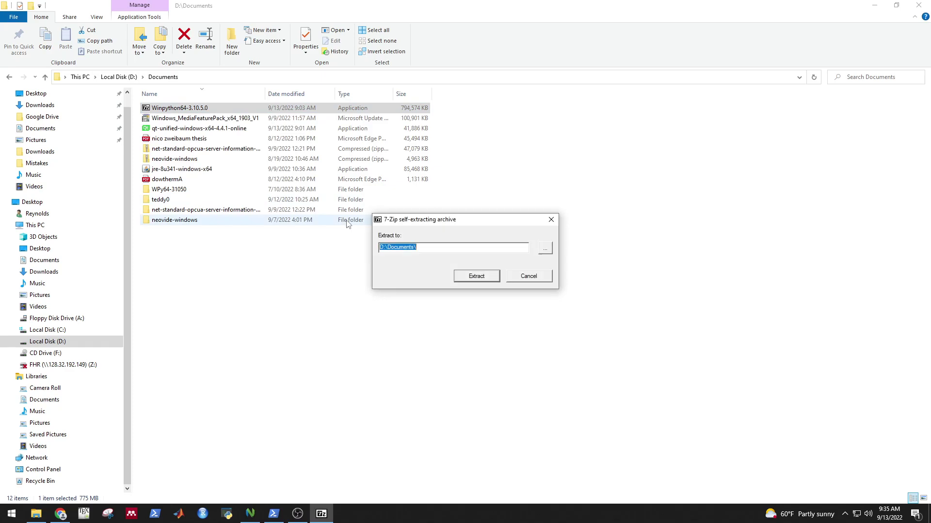
pyautogui.click(530, 276)
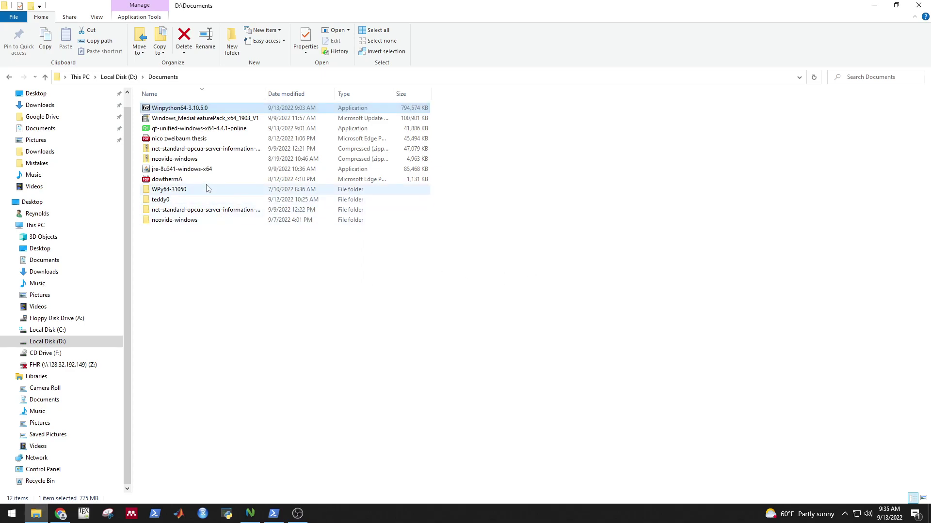
pyautogui.click(177, 193)
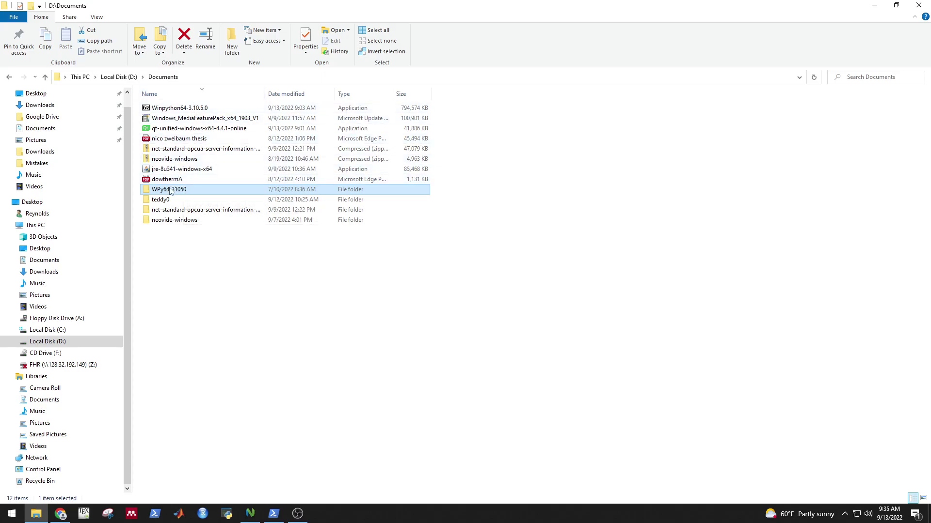
# Open the WPy64-31050 folder and launch WinPython Powershell Prompt
pyautogui.doubleClick(170, 190)
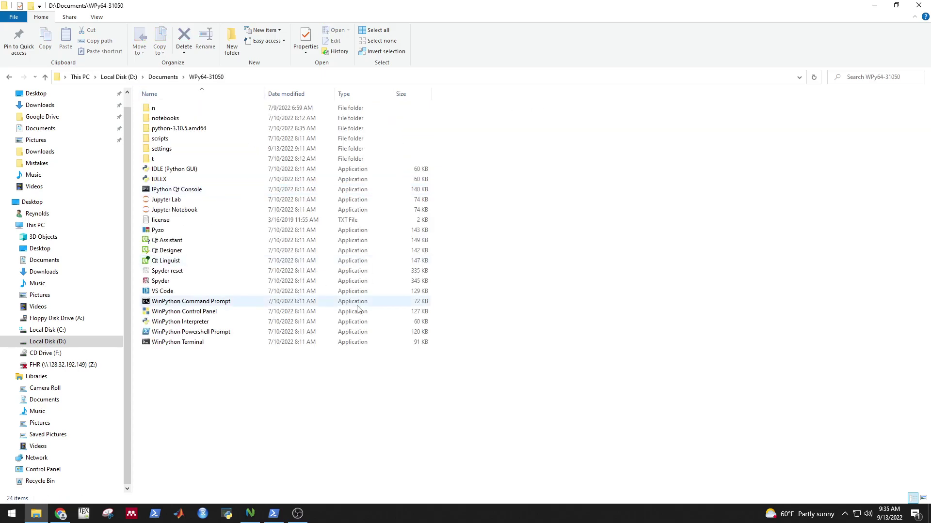
pyautogui.doubleClick(231, 337)
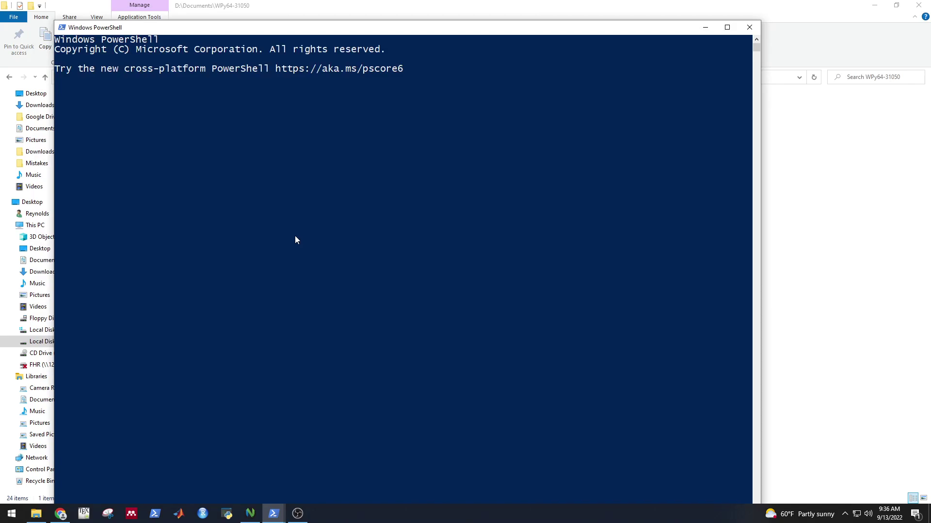
# Run cls and ls to list the WPy64-31050 scripts folder in a maximized console
pyautogui.write('cls')
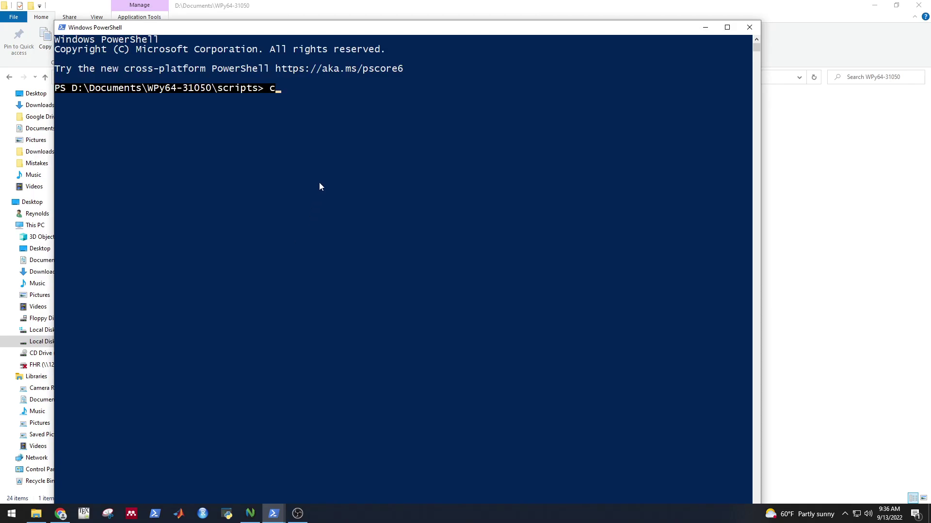
pyautogui.press('Return')
pyautogui.write('ls')
pyautogui.press('Return')
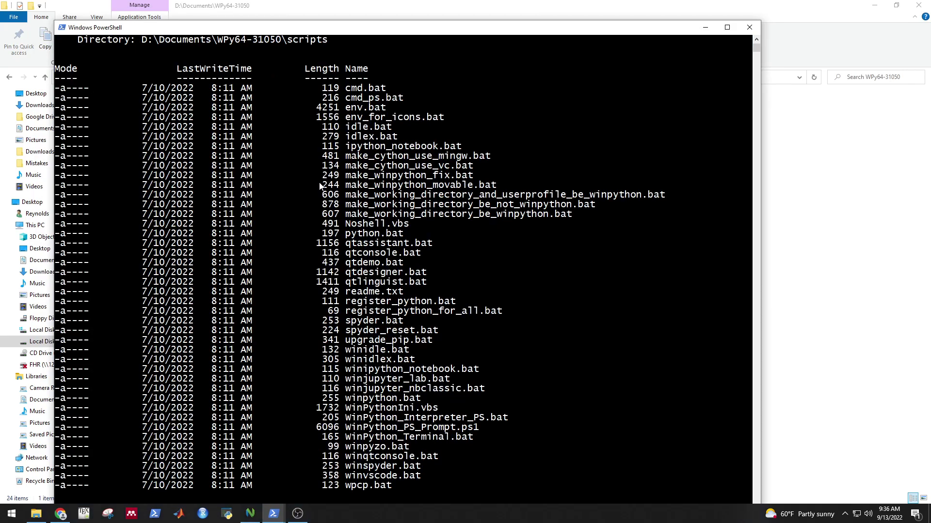
pyautogui.doubleClick(388, 29)
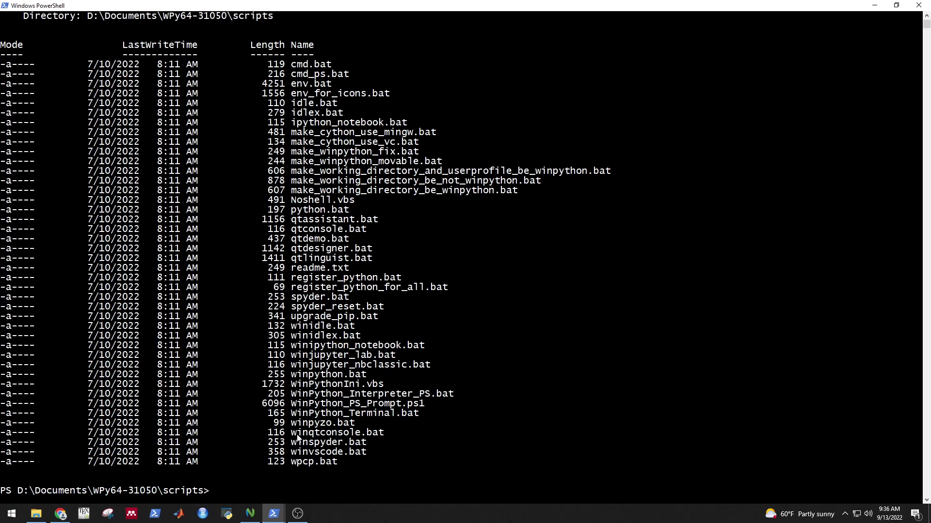
pyautogui.moveTo(297, 326); pyautogui.dragTo(352, 328)
pyautogui.click(352, 329)
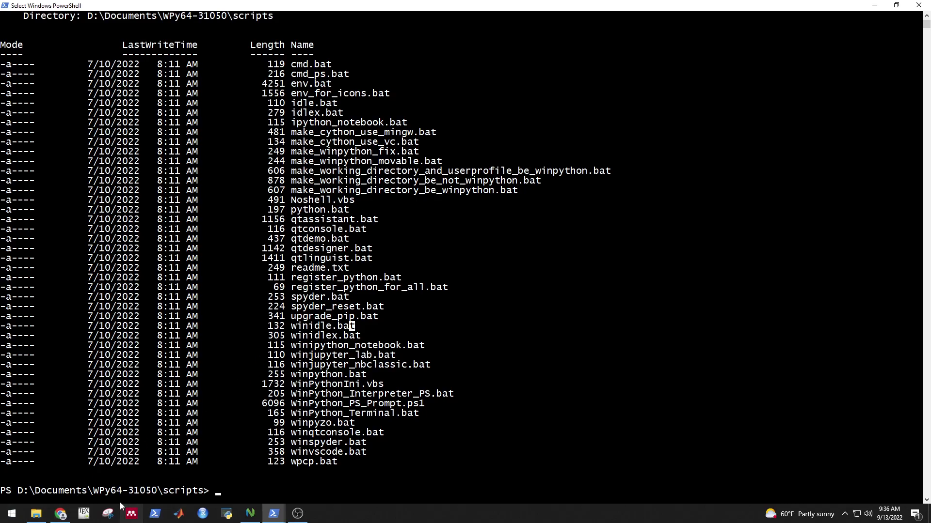
pyautogui.click(40, 517)
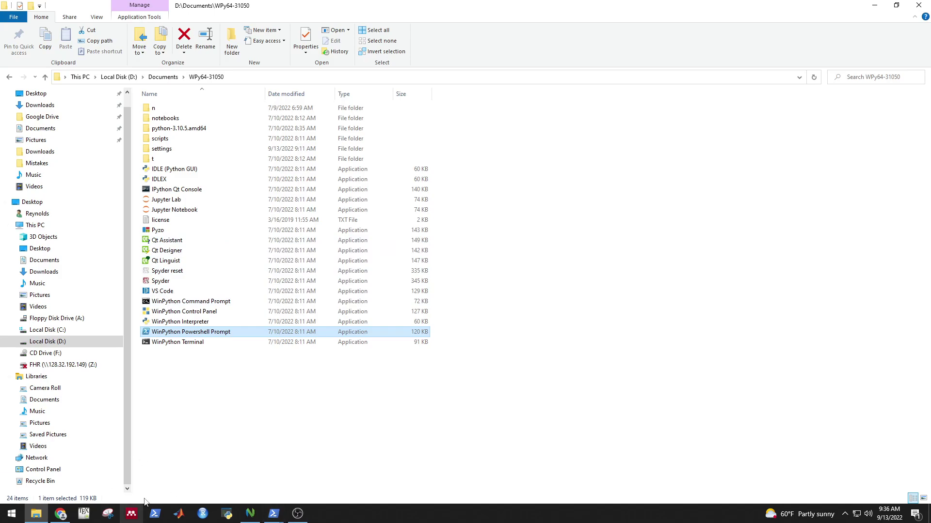
pyautogui.click(273, 514)
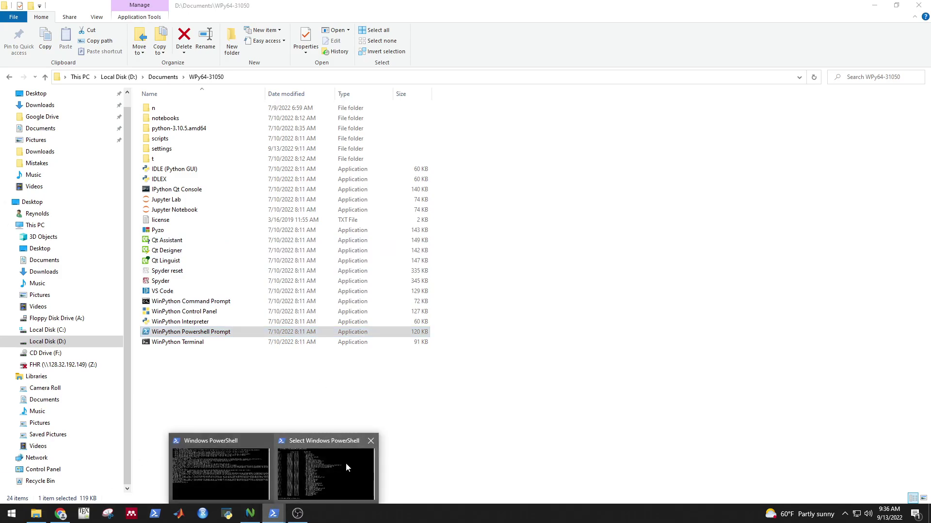
# Run pip install opcua-client to confirm the package is already installed
pyautogui.click(334, 466)
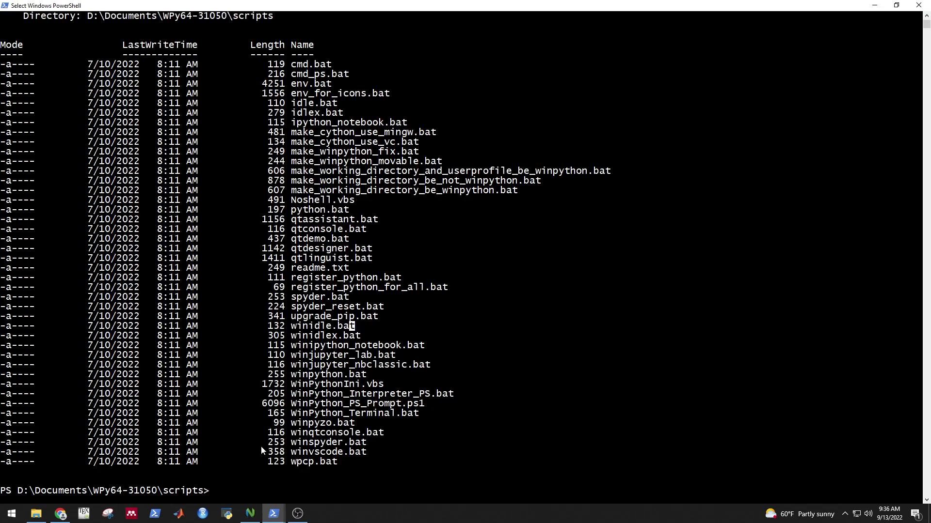
pyautogui.write('pip install op')
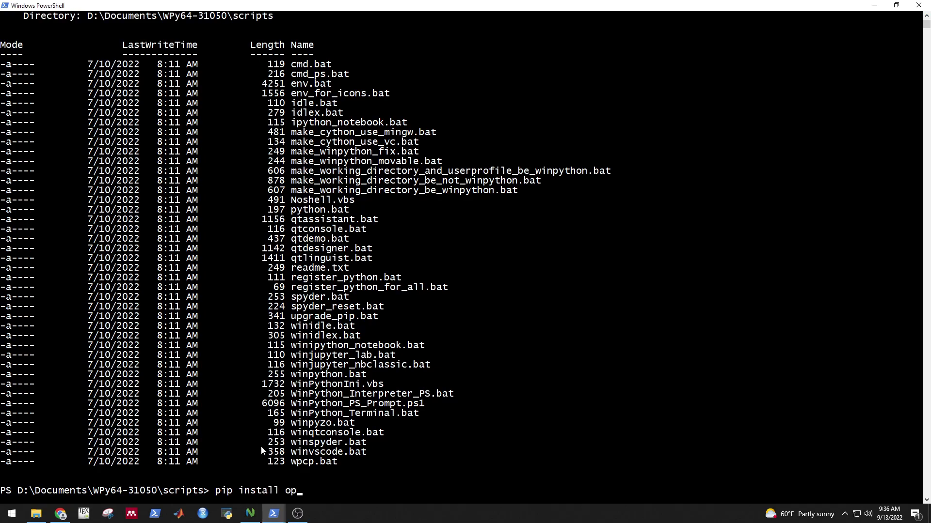
pyautogui.write('cua-client')
pyautogui.press('Return')
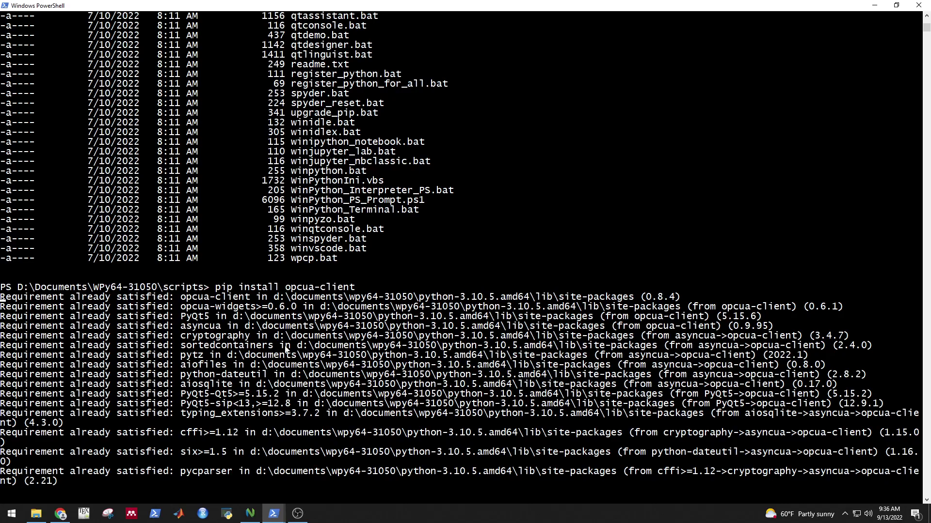
pyautogui.moveTo(273, 334); pyautogui.dragTo(421, 474)
pyautogui.click(422, 475)
pyautogui.scroll(-4, 433, 417)
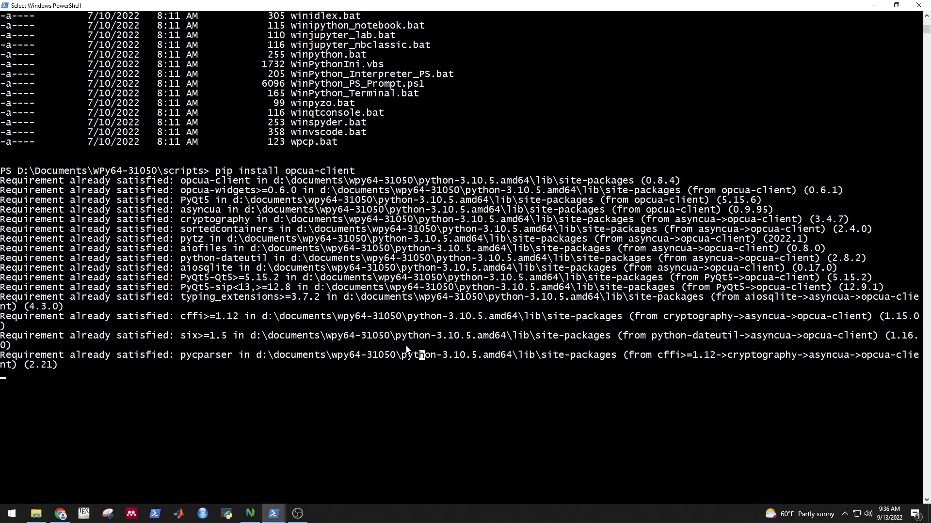
pyautogui.press('Return')
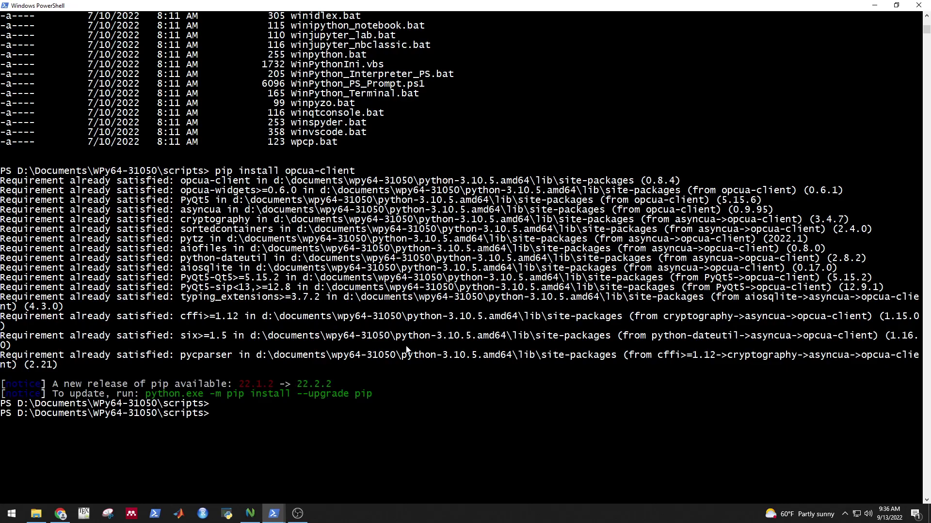
# Clear the console, list the scripts folder again, and launch opcua-client
pyautogui.write('clear')
pyautogui.press('Return')
pyautogui.write('ls')
pyautogui.press('Return')
pyautogui.write('opu')
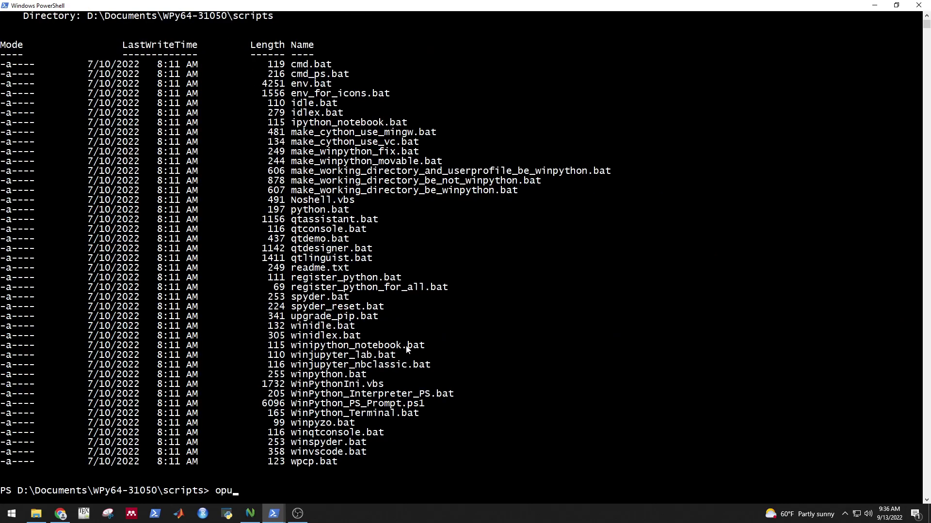
pyautogui.press('BackSpace')
pyautogui.write('cua-client')
pyautogui.press('Return')
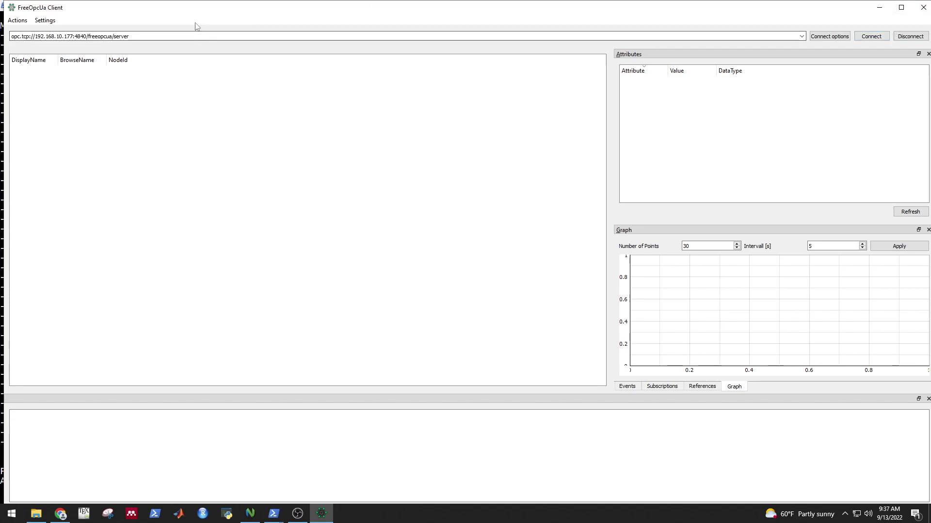
# Verify the address opc.tcp://192.168.10.177:4840/freeopcua/server and connect to it
pyautogui.click(137, 35)
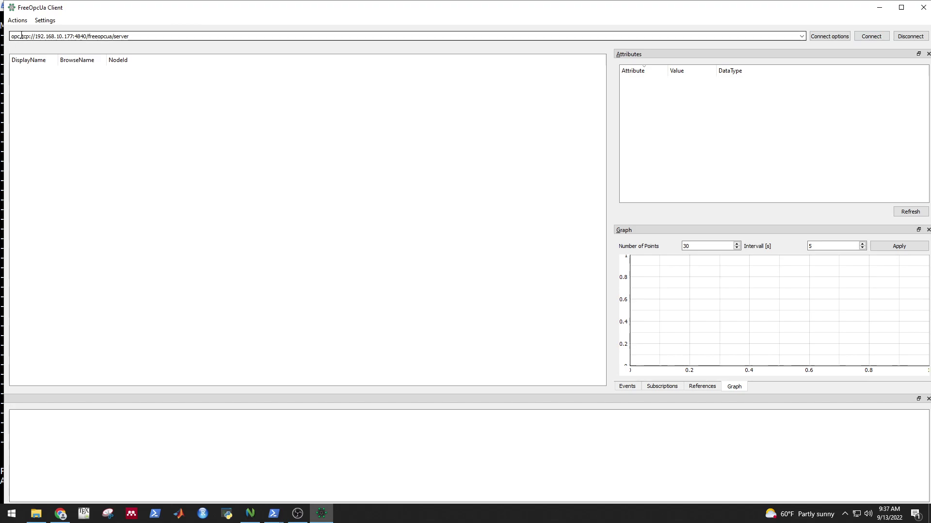
pyautogui.moveTo(35, 35); pyautogui.dragTo(85, 35)
pyautogui.click(218, 181)
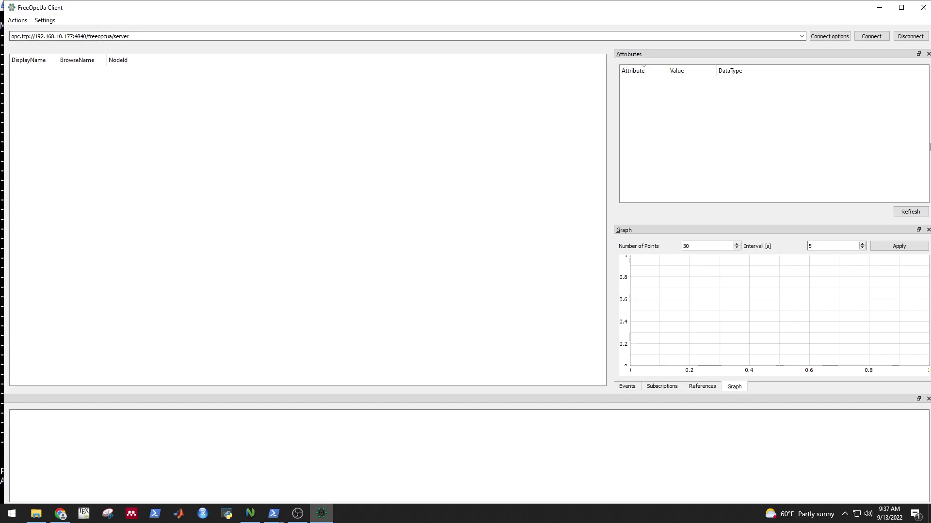
pyautogui.click(871, 36)
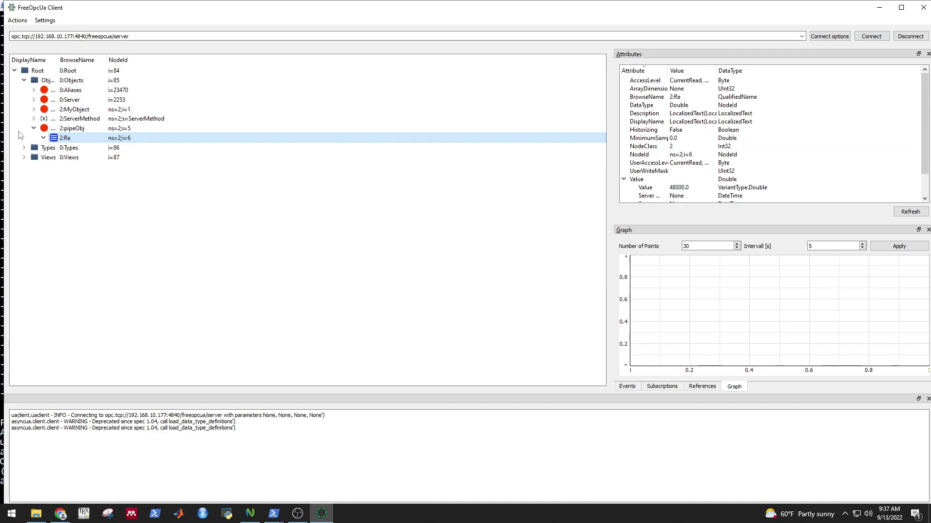
# Change pipeObj's Re value from 48000.0 to 1900
pyautogui.click(24, 80)
pyautogui.click(24, 81)
pyautogui.scroll(-1, 702, 155)
pyautogui.doubleClick(683, 163)
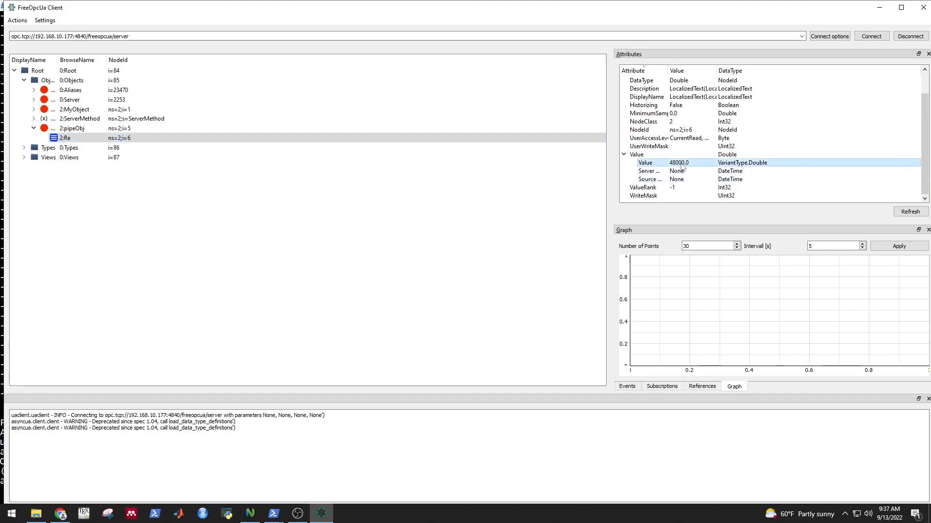
pyautogui.write('1900')
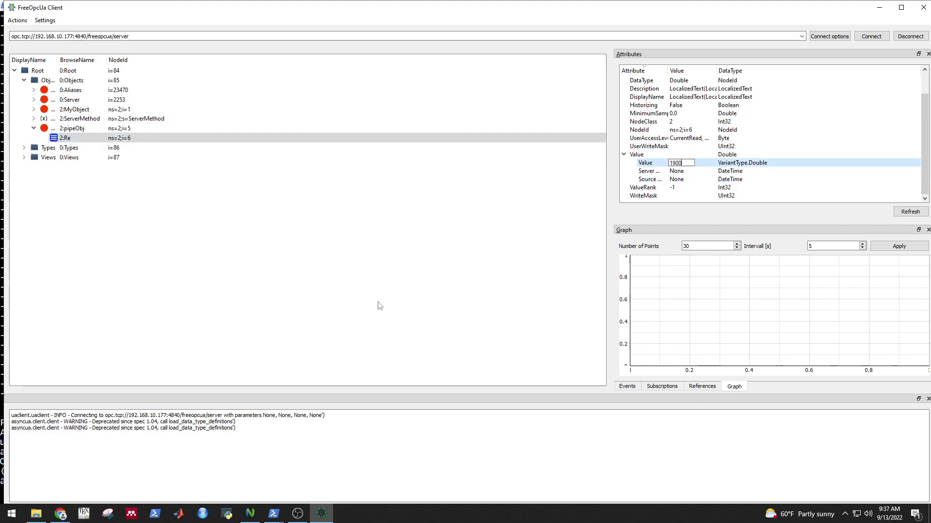
pyautogui.press('Return')
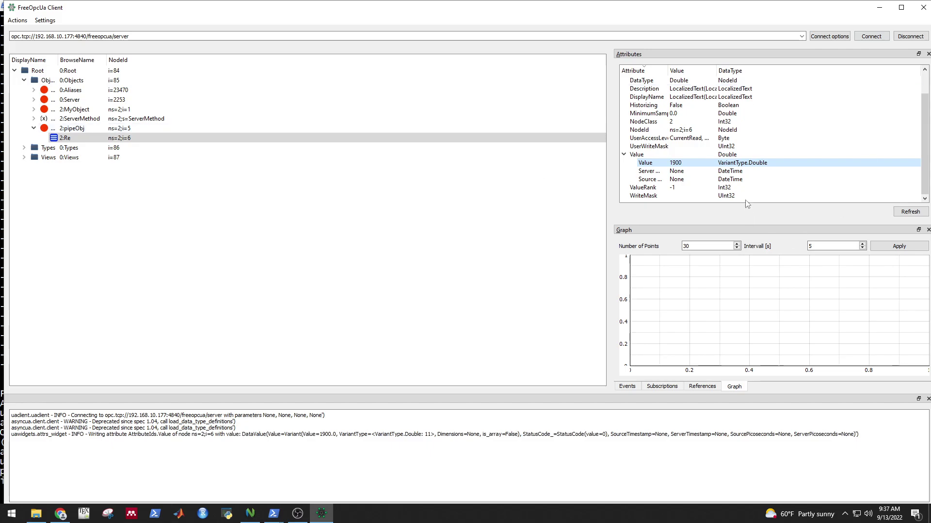
# Add Re to the graph and set its sampling interval to 1 second
pyautogui.rightClick(464, 144)
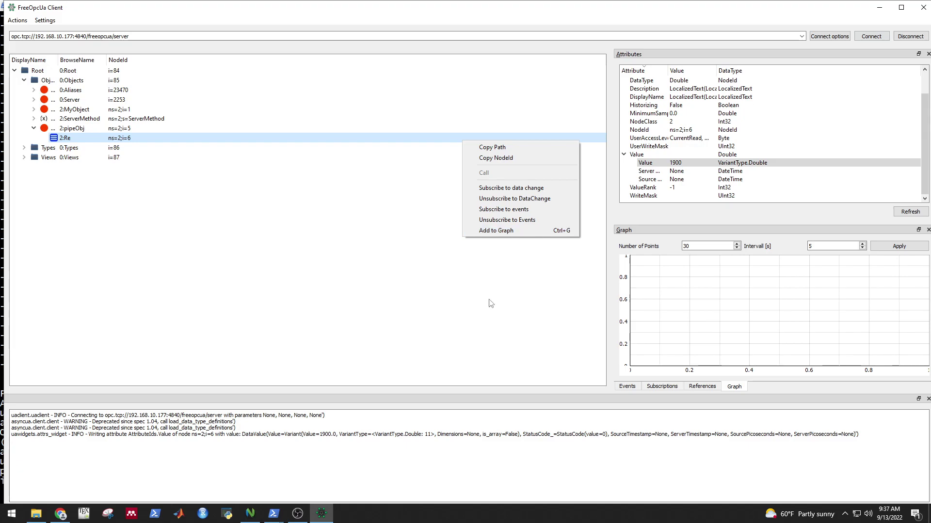
pyautogui.click(519, 229)
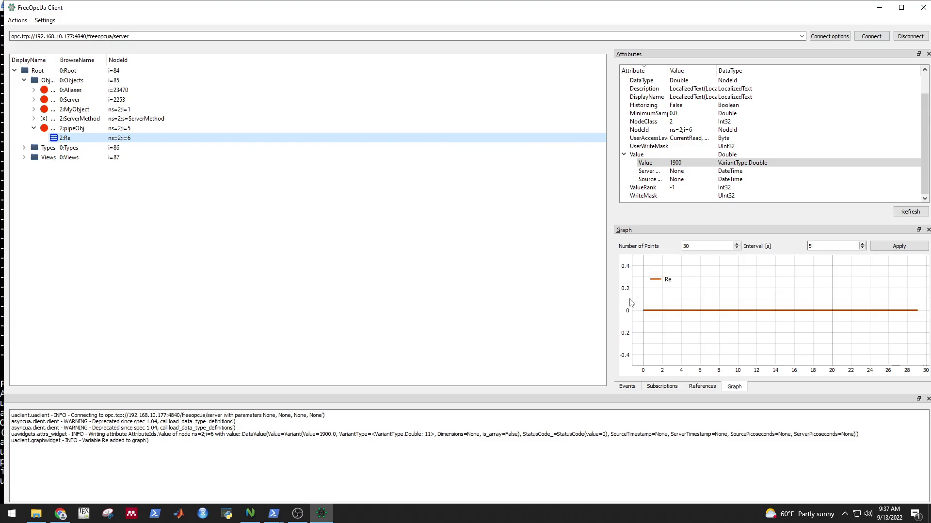
pyautogui.moveTo(759, 328); pyautogui.dragTo(685, 325)
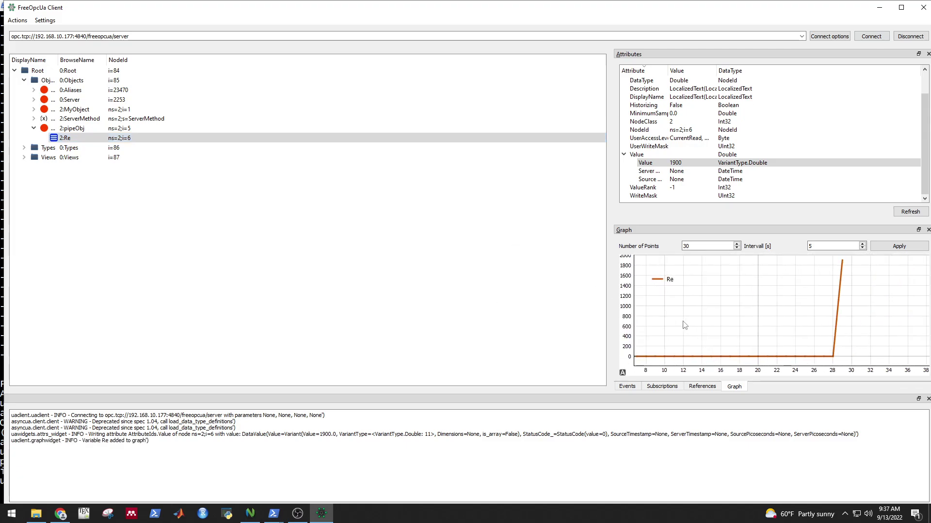
pyautogui.scroll(-3, 806, 306)
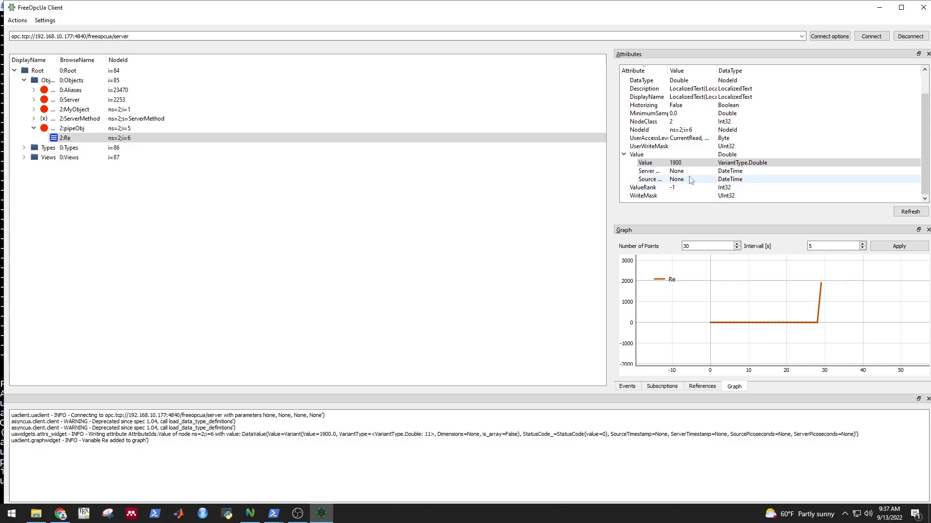
pyautogui.click(823, 242)
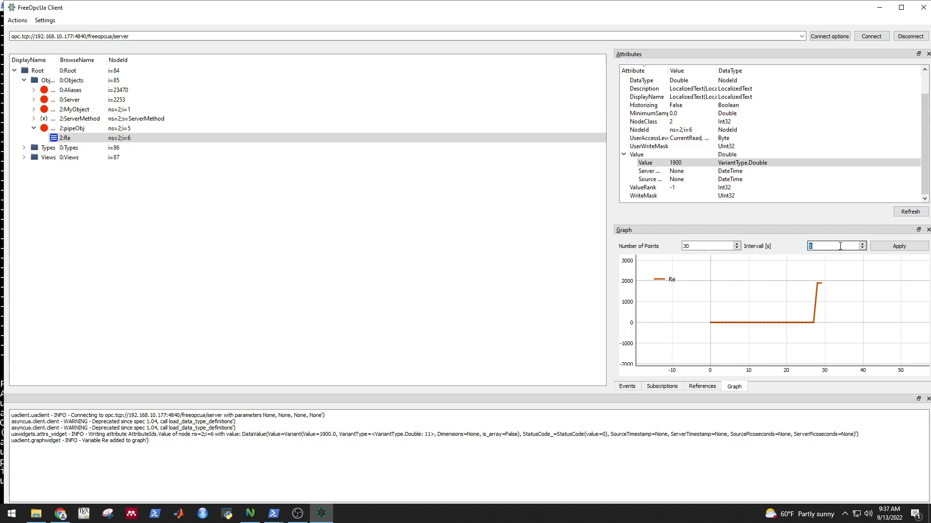
pyautogui.click(899, 246)
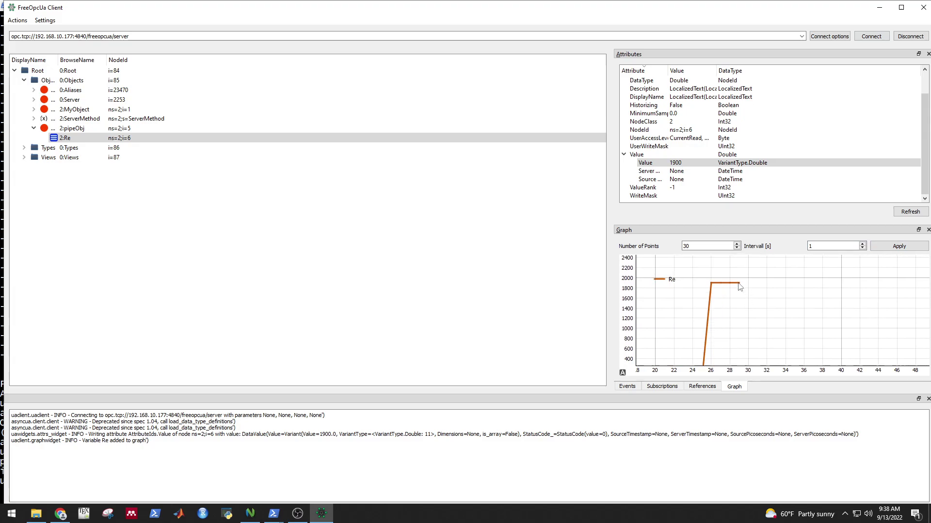
# Re-add Re to the graph and write the value 1700
pyautogui.rightClick(280, 139)
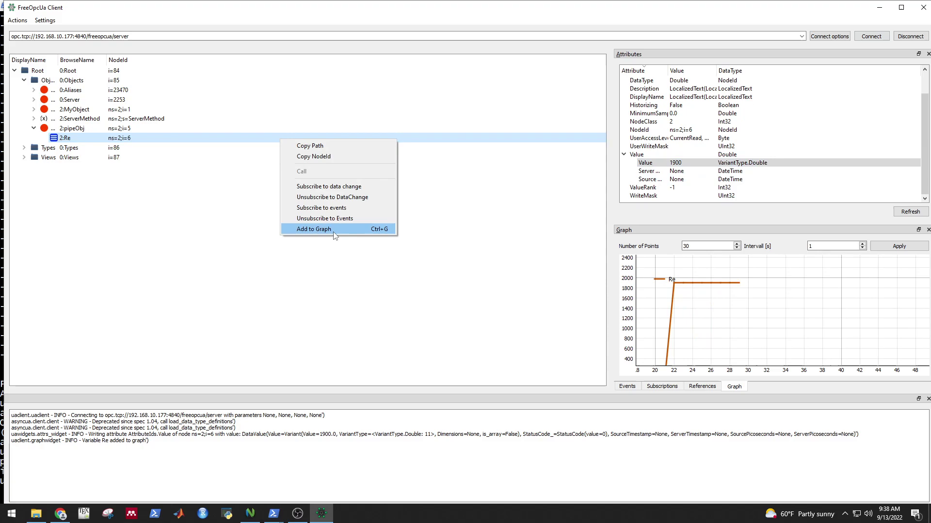
pyautogui.click(754, 331)
pyautogui.scroll(2, 753, 311)
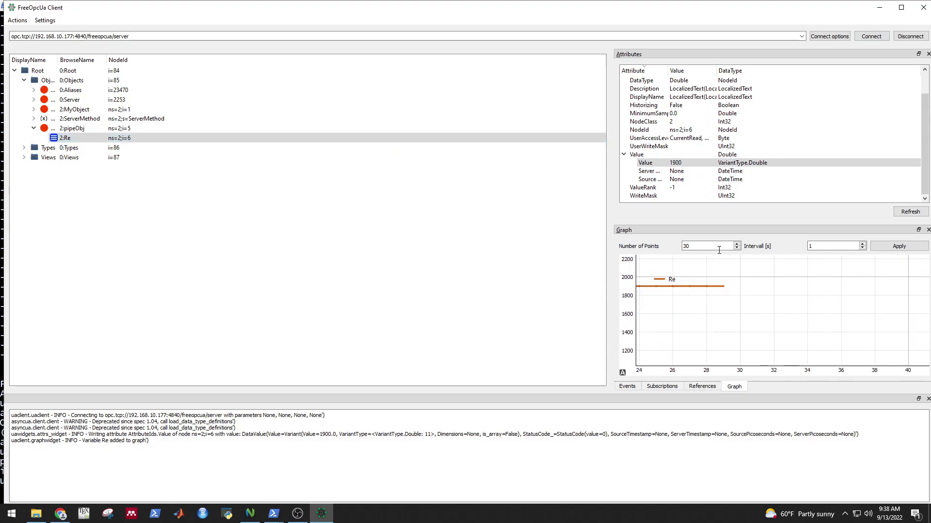
pyautogui.doubleClick(688, 162)
pyautogui.write('1')
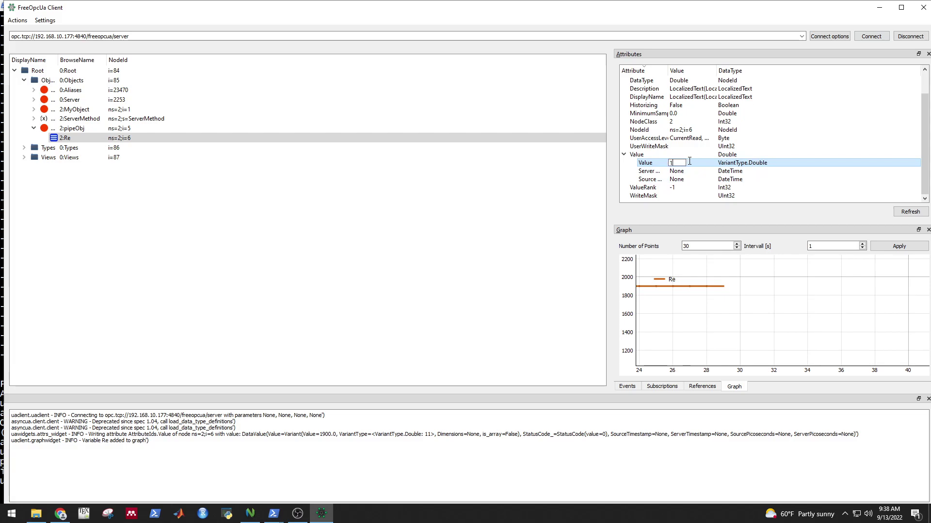
pyautogui.write('700')
pyautogui.press('Return')
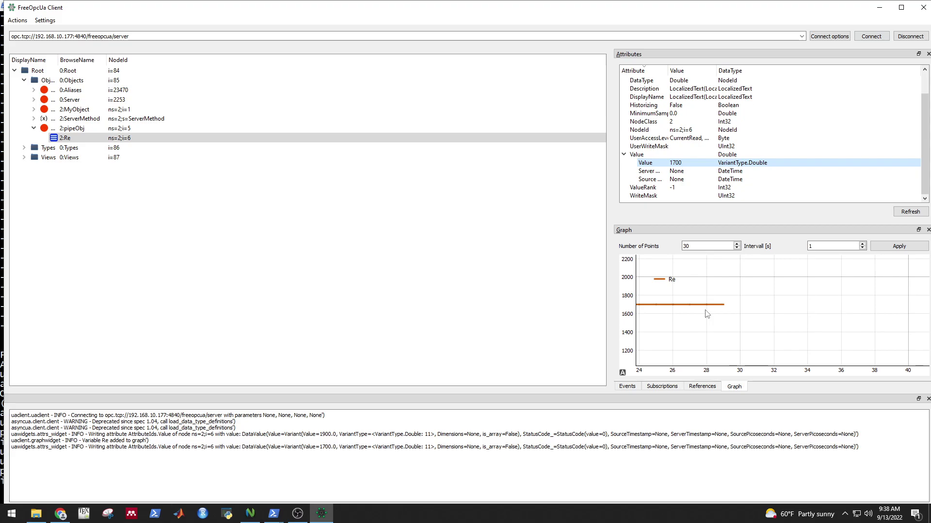
# Write Re's value 2000 and auto-range the graph to fit the line
pyautogui.doubleClick(681, 163)
pyautogui.write('2000')
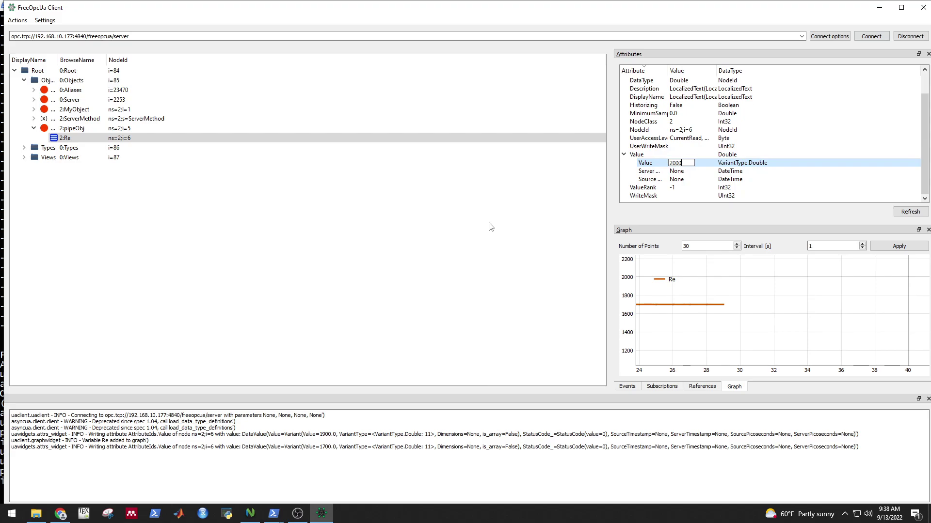
pyautogui.press('Return')
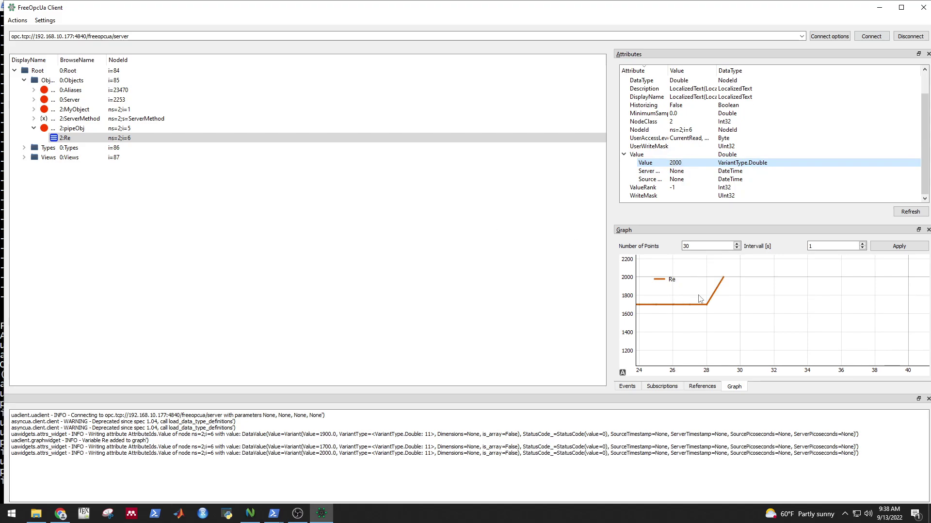
pyautogui.click(713, 305)
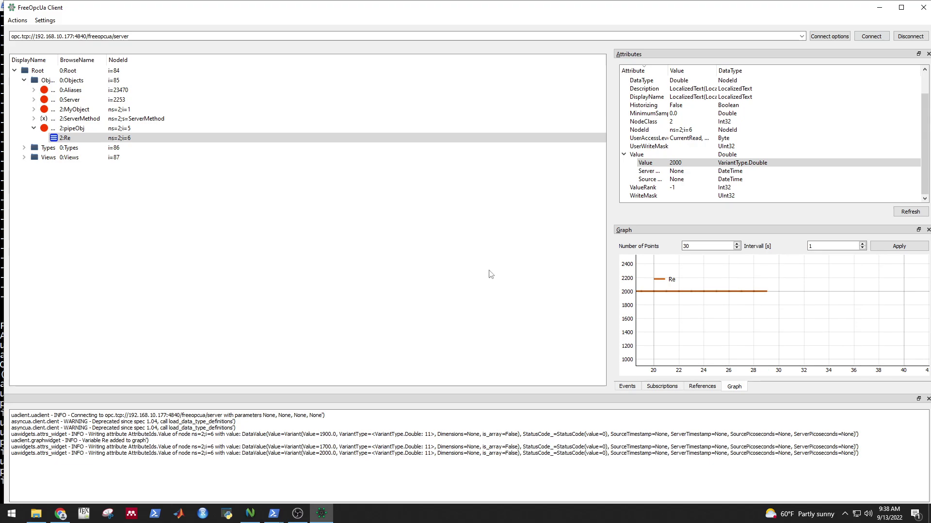
# Disconnect and connect to opc.tcp://localhost:53530/OPCUA/SimulationServer/, which fails with a TimeoutError
pyautogui.click(917, 37)
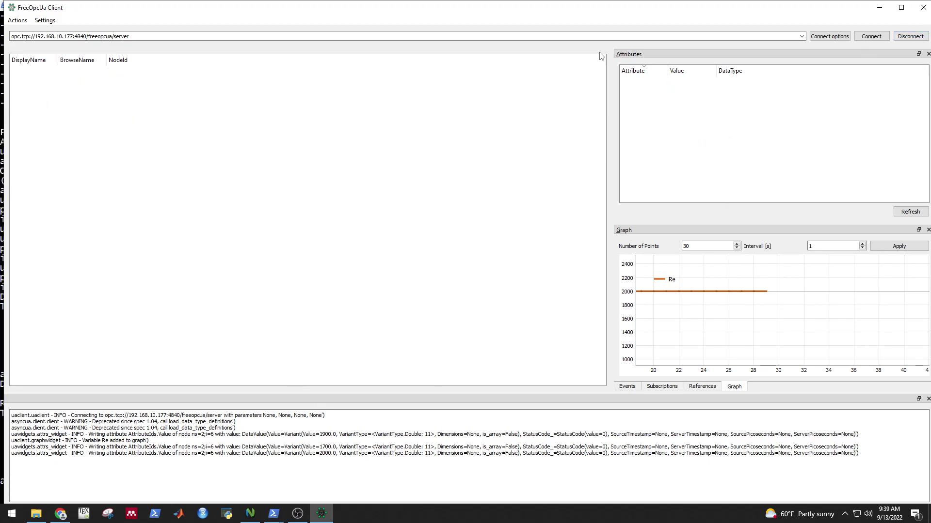
pyautogui.click(230, 37)
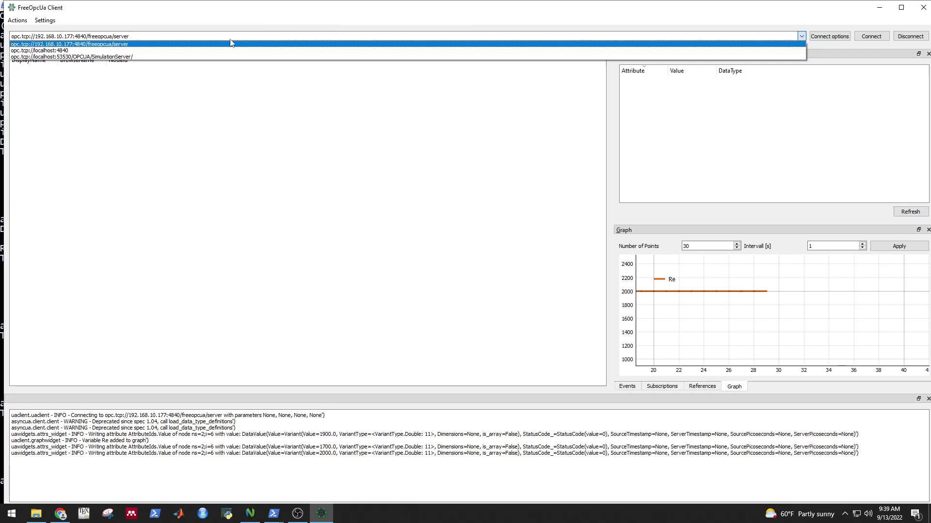
pyautogui.click(116, 57)
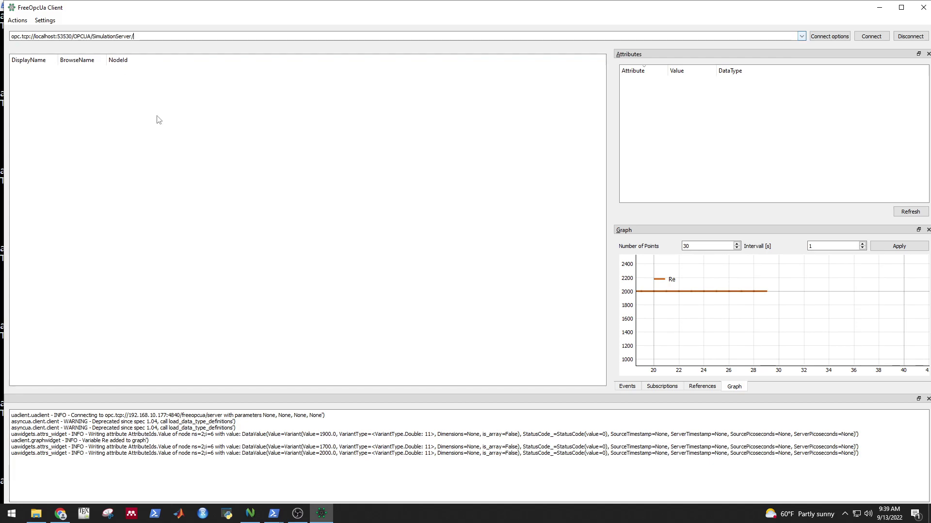
pyautogui.click(869, 39)
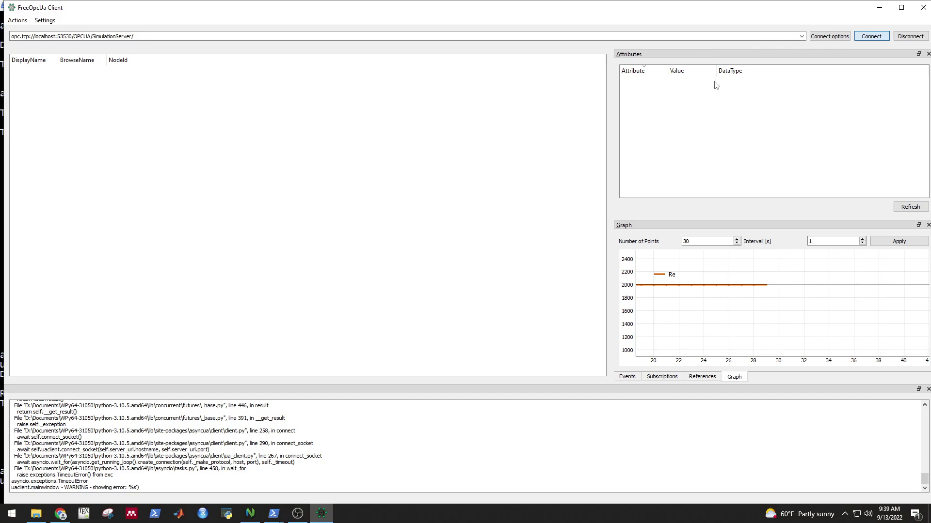
# Review the saved server addresses, keeping the local SimulationServer address selected
pyautogui.click(802, 37)
pyautogui.click(795, 56)
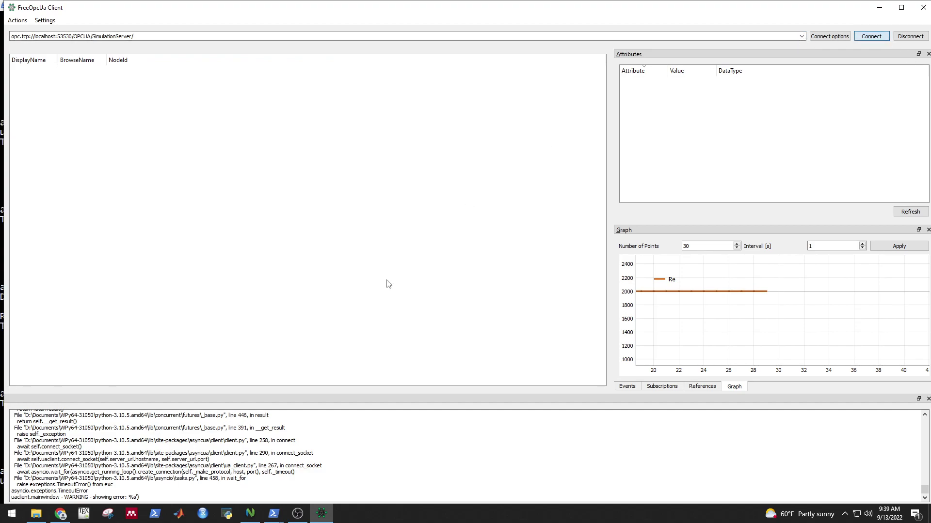
pyautogui.hotkey('alt', 'Down')
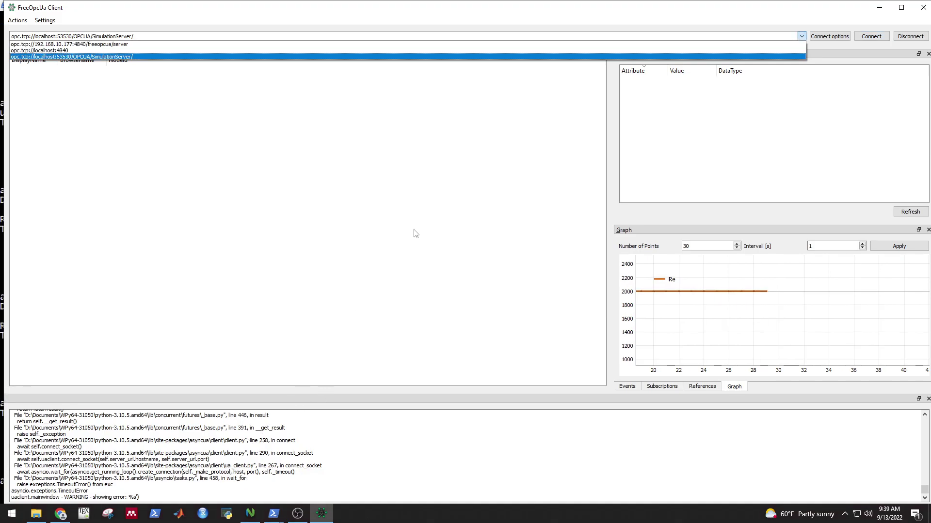
pyautogui.click(415, 233)
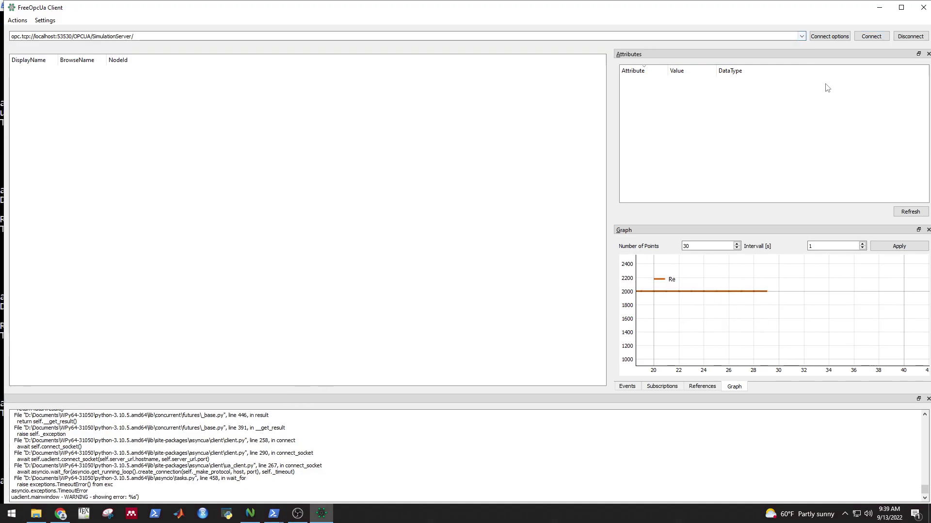
pyautogui.click(803, 37)
# Close the FreeOpcUa client and return to the PowerShell console, cancelling its selection mode
pyautogui.click(921, 7)
pyautogui.click(514, 248)
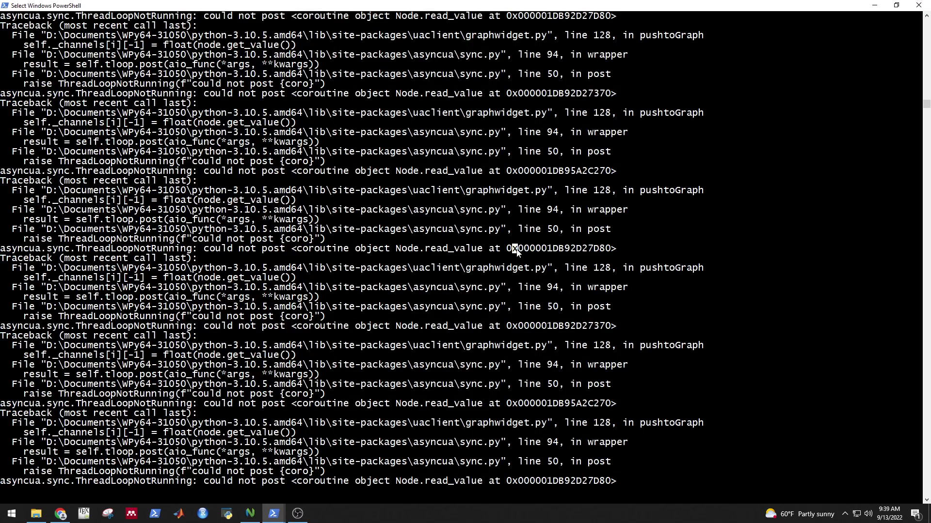
pyautogui.press('Escape')
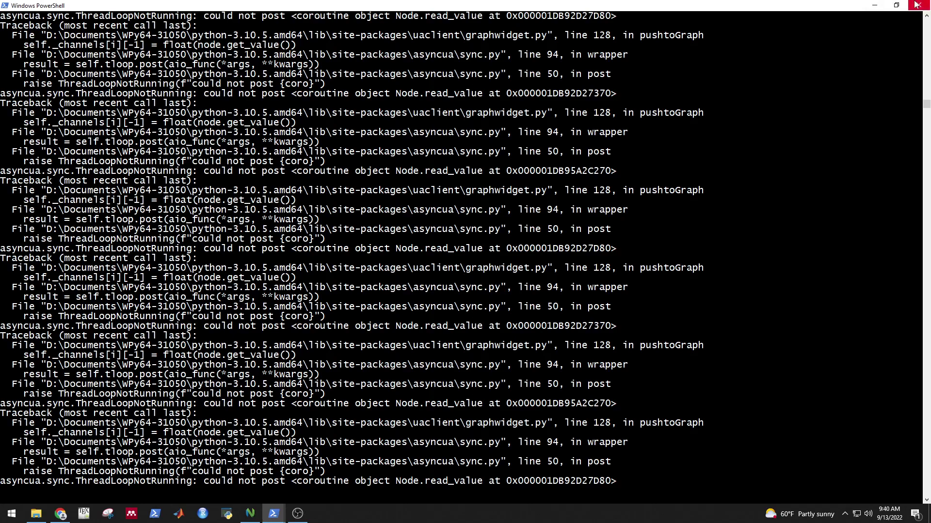
# Look through the asyncua ThreadLoopNotRunning tracebacks, then close the PowerShell window
pyautogui.scroll(-7, 487, 232)
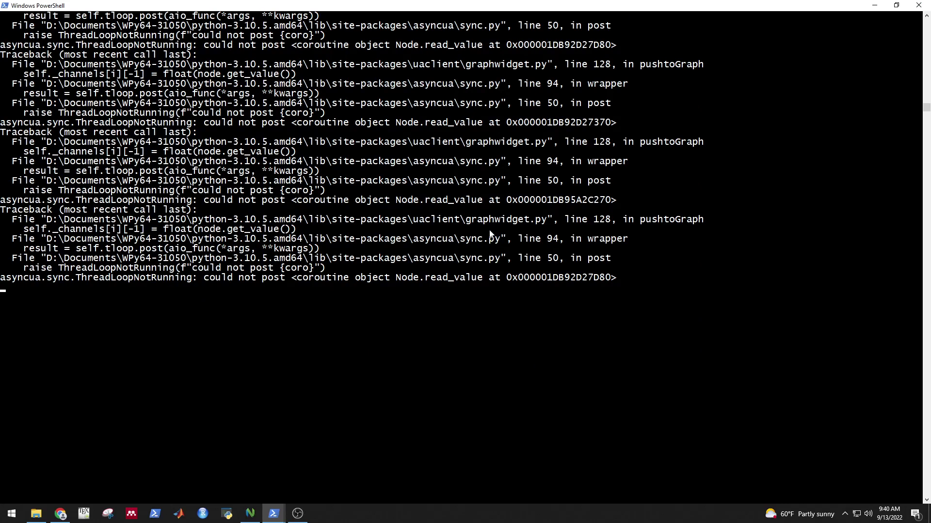
pyautogui.scroll(2, 490, 235)
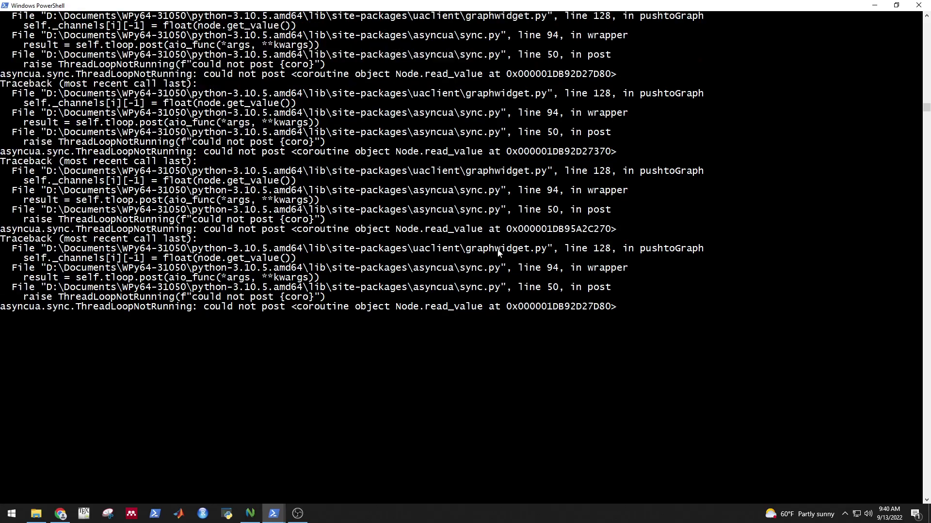
pyautogui.scroll(3, 498, 253)
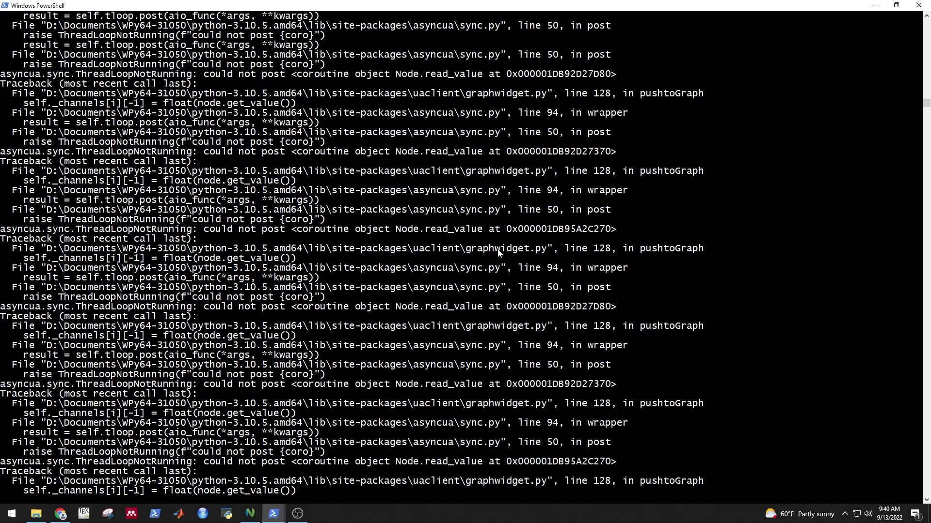
pyautogui.scroll(10, 498, 253)
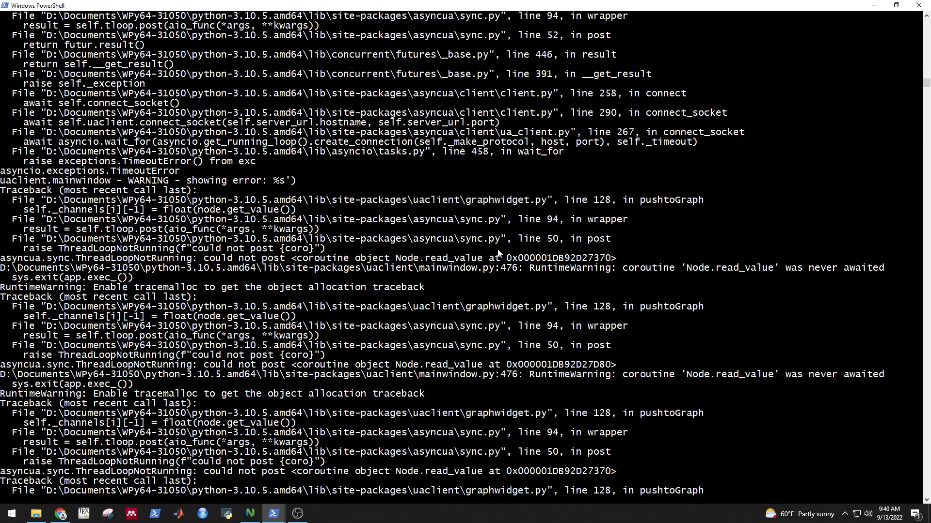
pyautogui.scroll(5, 498, 253)
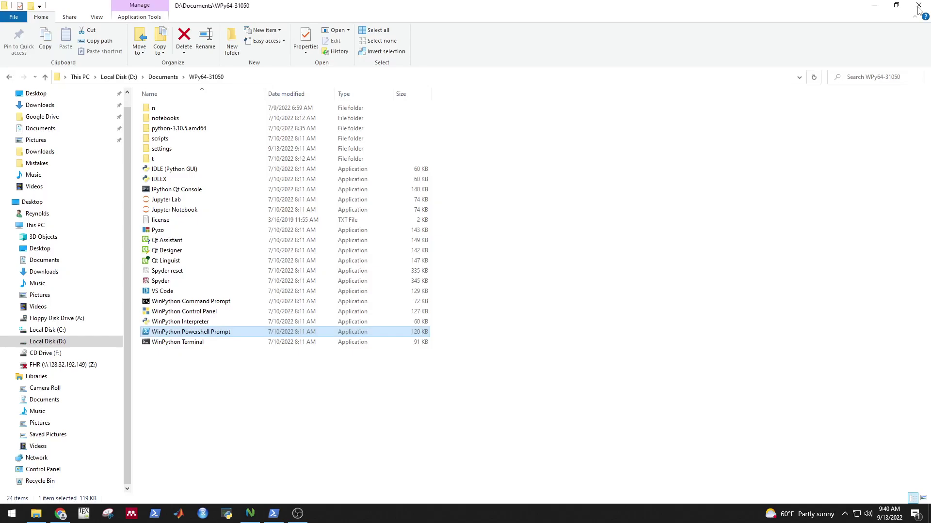
pyautogui.click(918, 5)
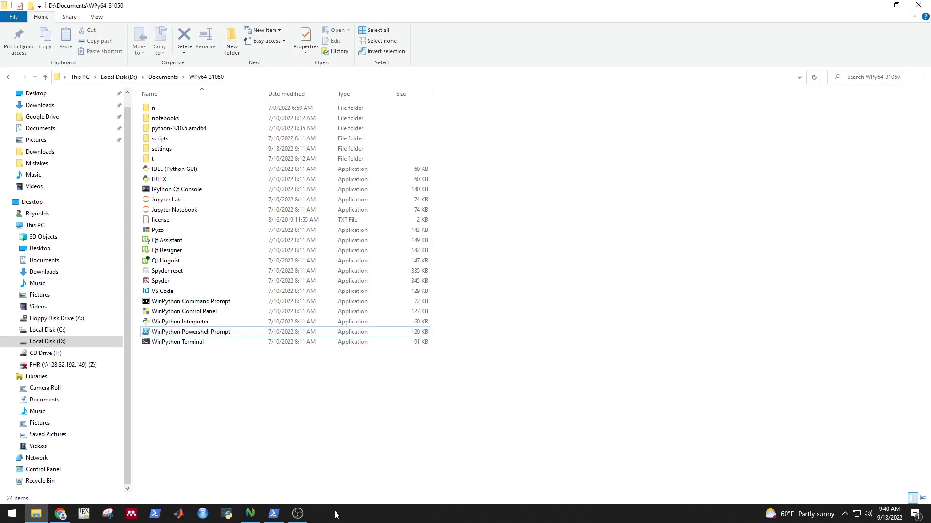